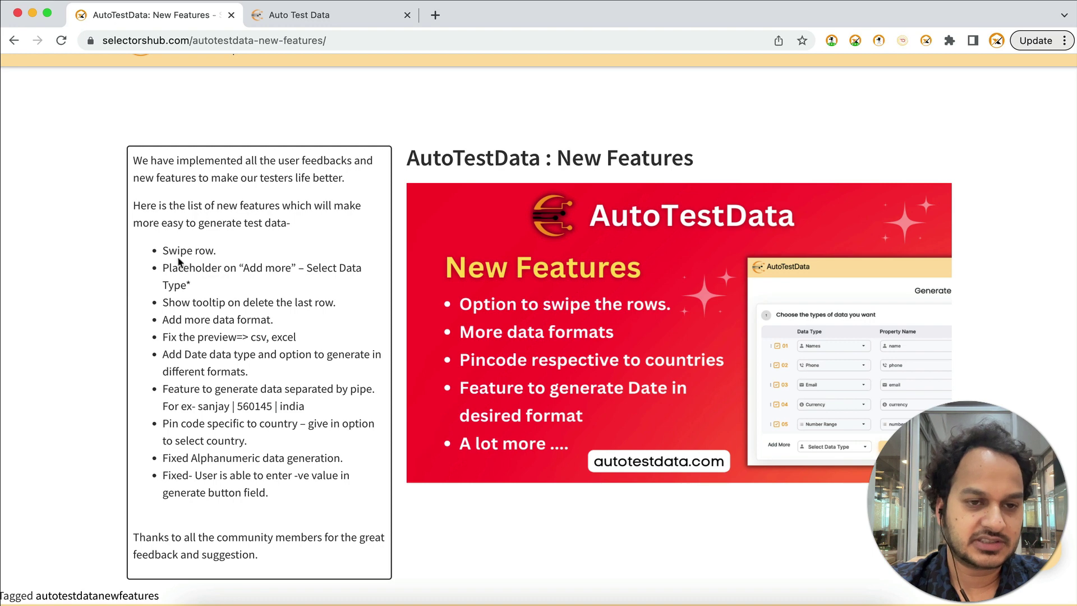
Step: On the AutoTestData generator page, move the Email row to the first place and the Names row between Currency and Number Range
{"action": "left_click", "coordinate": [348, 9]}
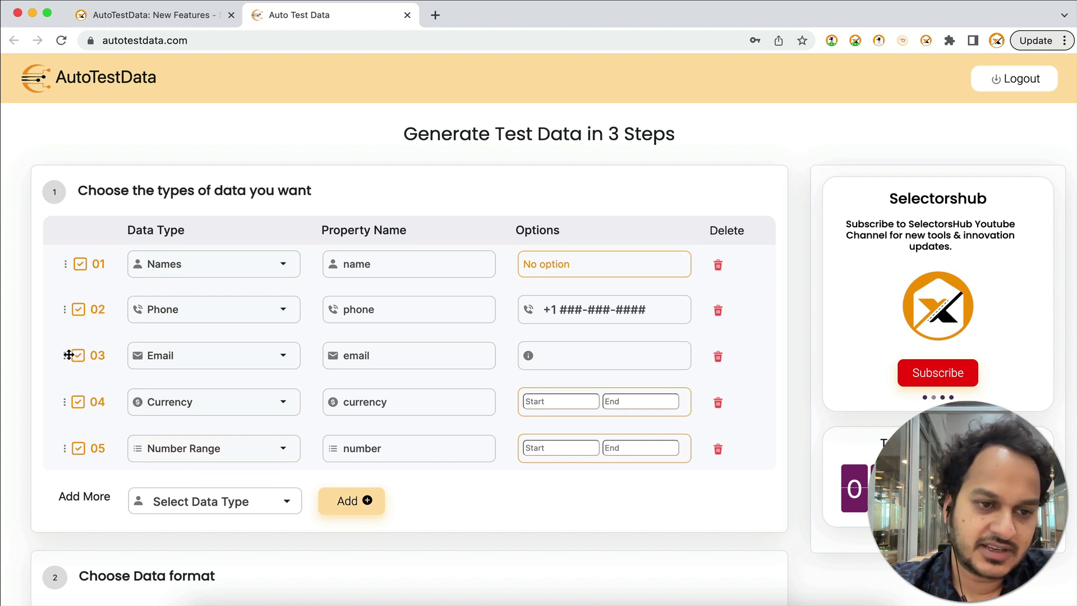
{"action": "left_click_drag", "start_coordinate": [67, 355], "coordinate": [66, 260]}
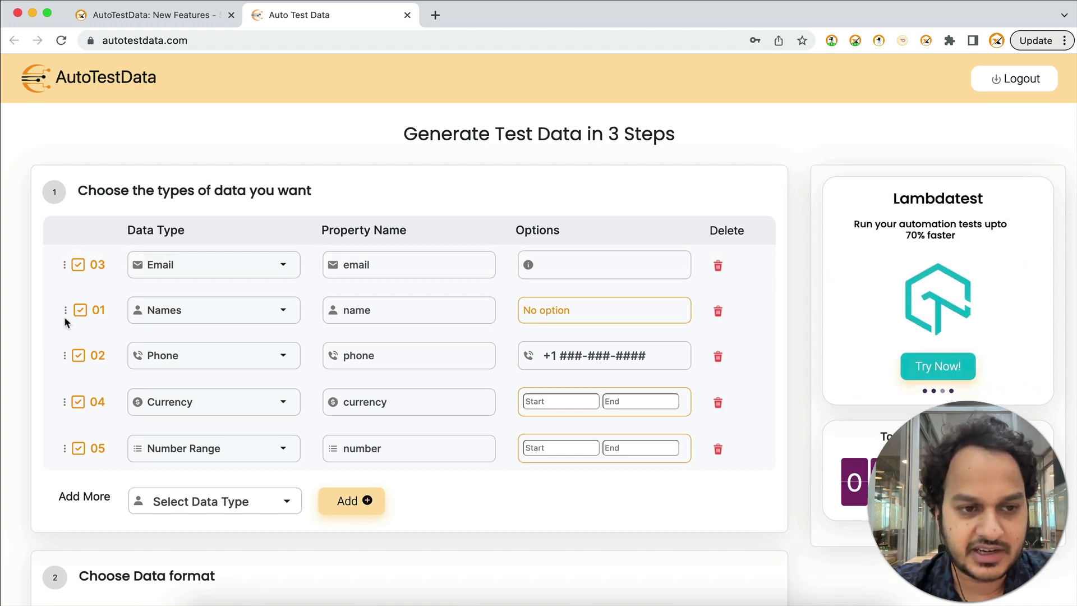
{"action": "left_click_drag", "start_coordinate": [65, 309], "coordinate": [64, 357]}
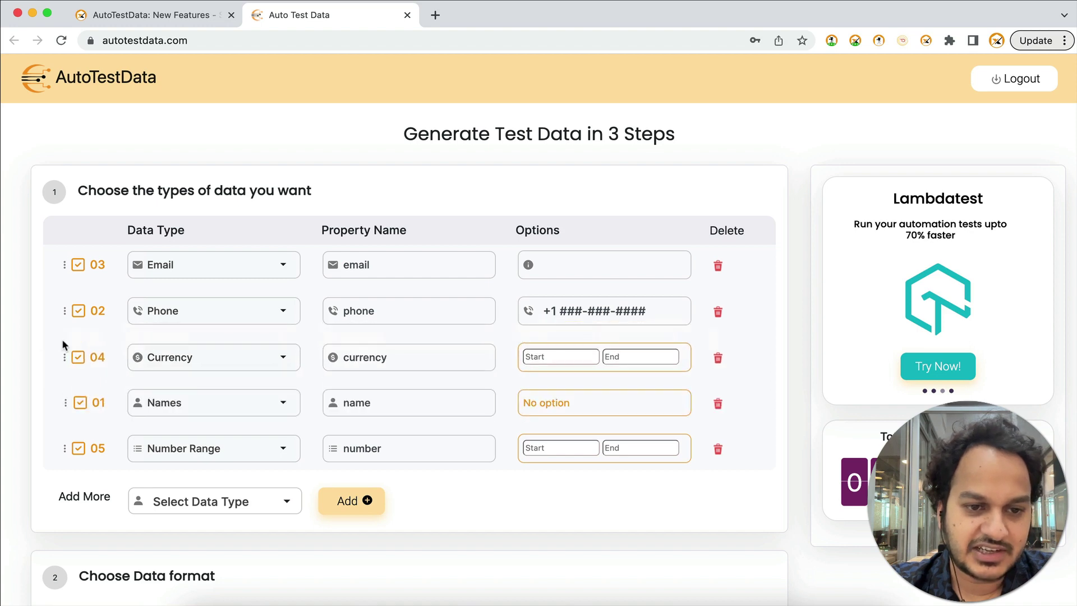
Step: Add a Country data type row and move it directly below the Email row
{"action": "left_click", "coordinate": [250, 504]}
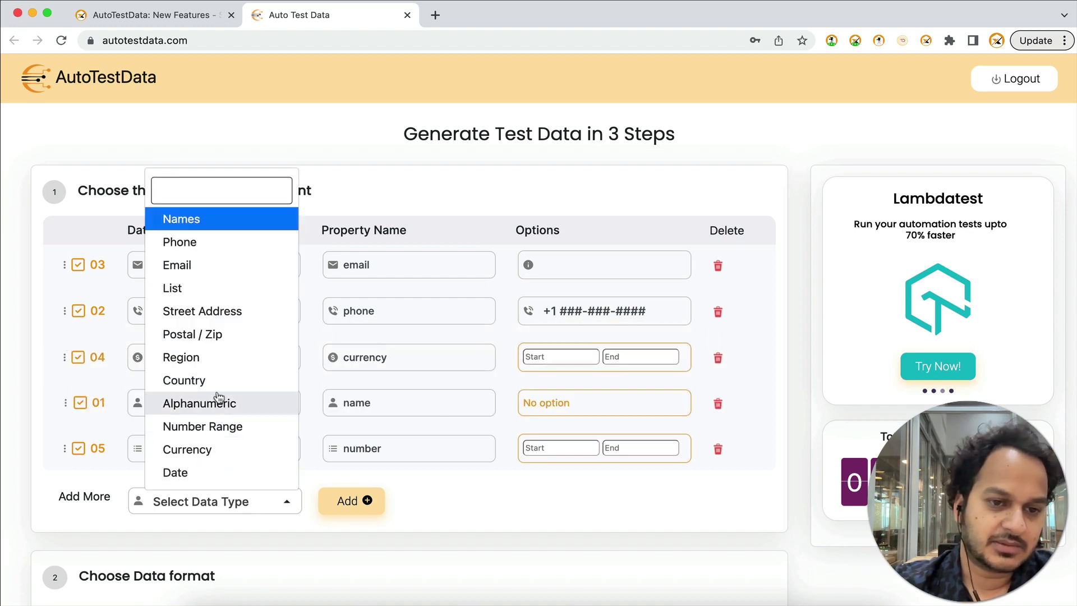
{"action": "left_click", "coordinate": [219, 383]}
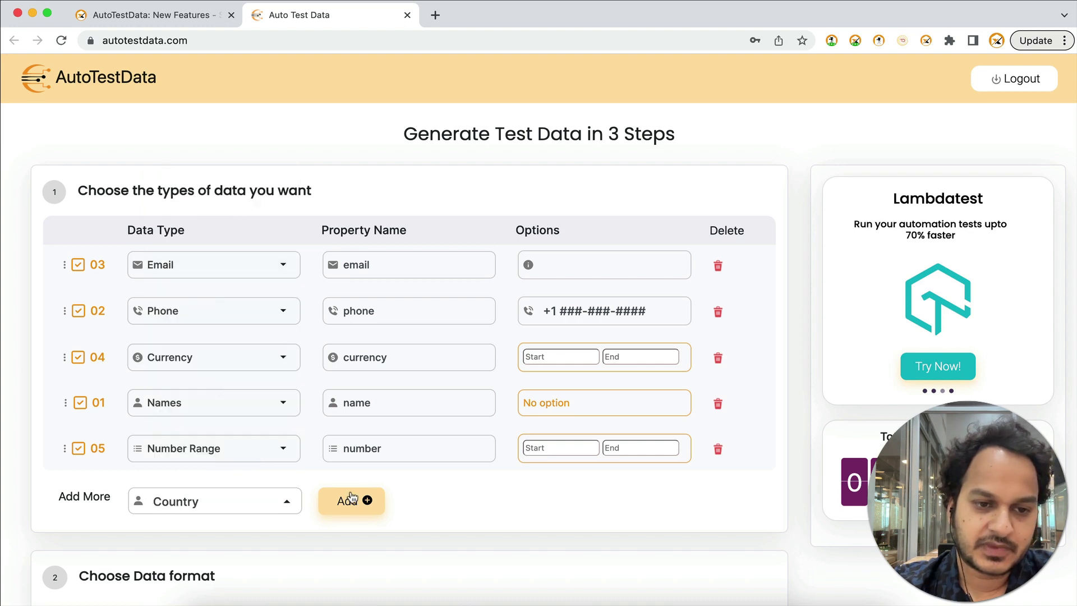
{"action": "left_click", "coordinate": [352, 497]}
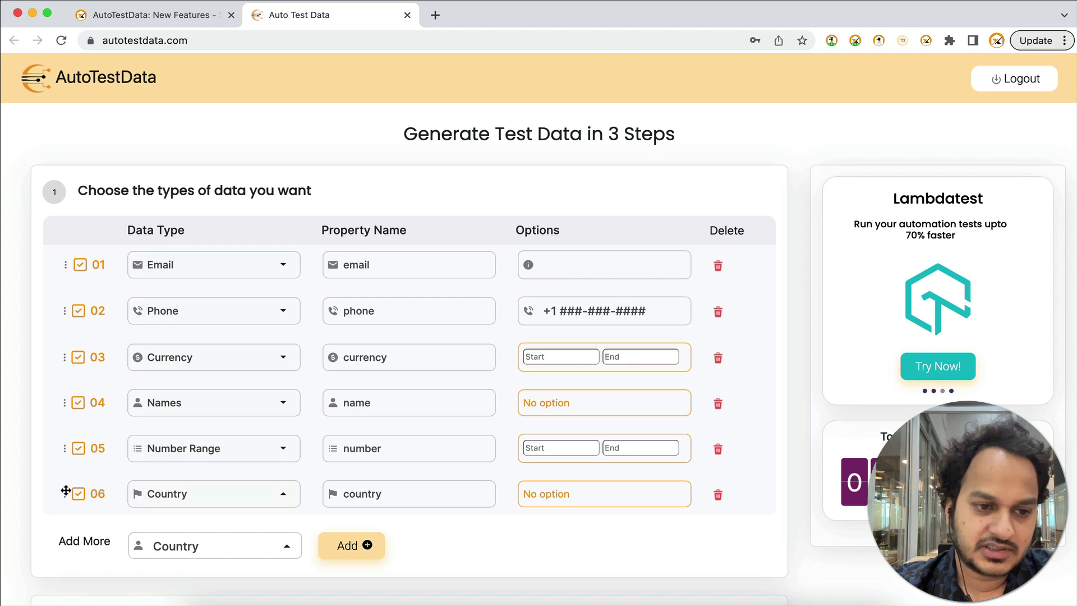
{"action": "left_click_drag", "start_coordinate": [66, 492], "coordinate": [70, 306]}
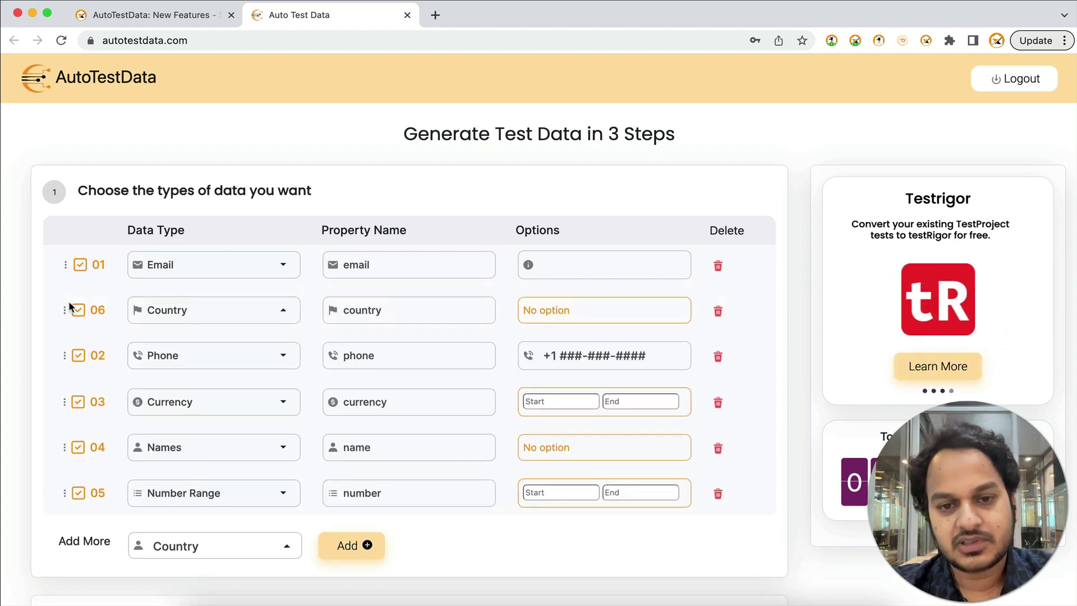
Step: Generate 10 rows of JSON data and compare the field order in the preview with the row order
{"action": "scroll", "coordinate": [69, 303], "scroll_direction": "down", "scroll_amount": 8}
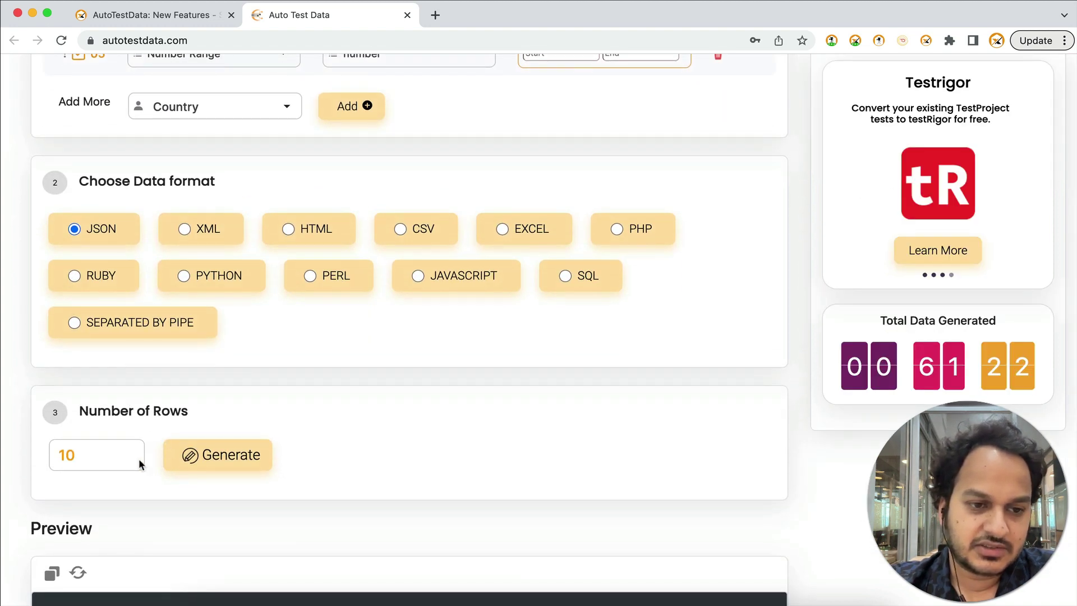
{"action": "scroll", "coordinate": [231, 281], "scroll_direction": "down", "scroll_amount": 3}
{"action": "left_click", "coordinate": [232, 333]}
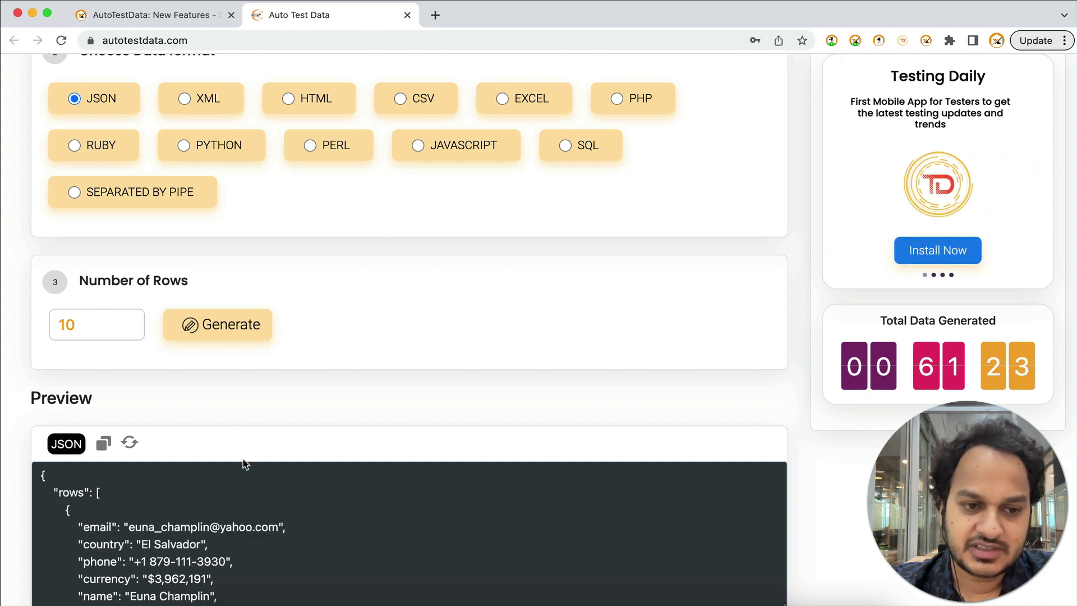
{"action": "scroll", "coordinate": [239, 520], "scroll_direction": "down", "scroll_amount": 2}
{"action": "scroll", "coordinate": [169, 527], "scroll_direction": "up", "scroll_amount": 2}
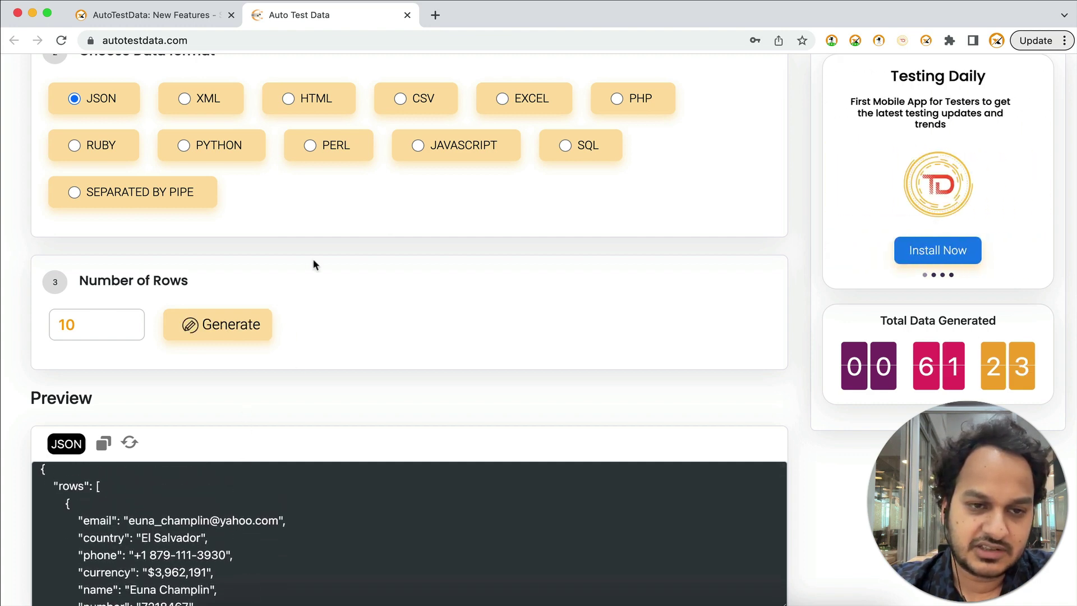
{"action": "scroll", "coordinate": [313, 264], "scroll_direction": "up", "scroll_amount": 9}
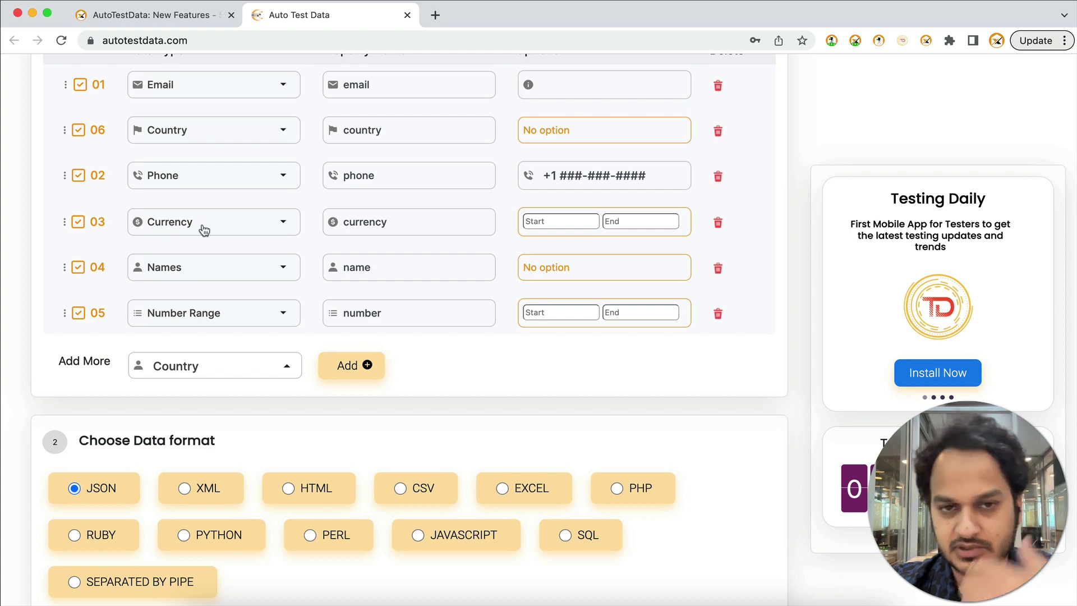
{"action": "scroll", "coordinate": [203, 230], "scroll_direction": "up", "scroll_amount": 2}
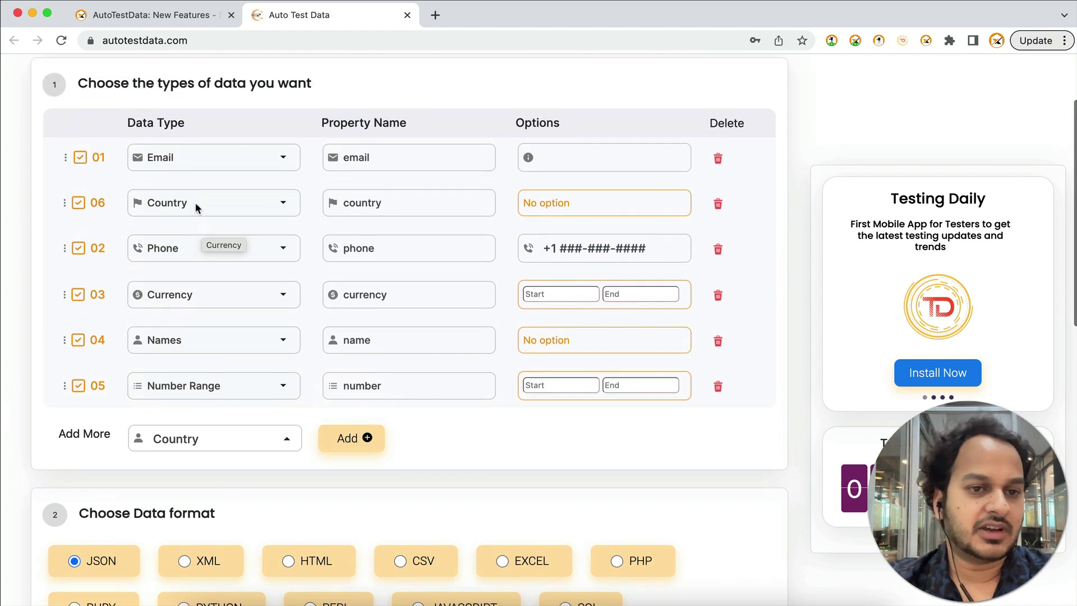
{"action": "scroll", "coordinate": [189, 340], "scroll_direction": "down", "scroll_amount": 10}
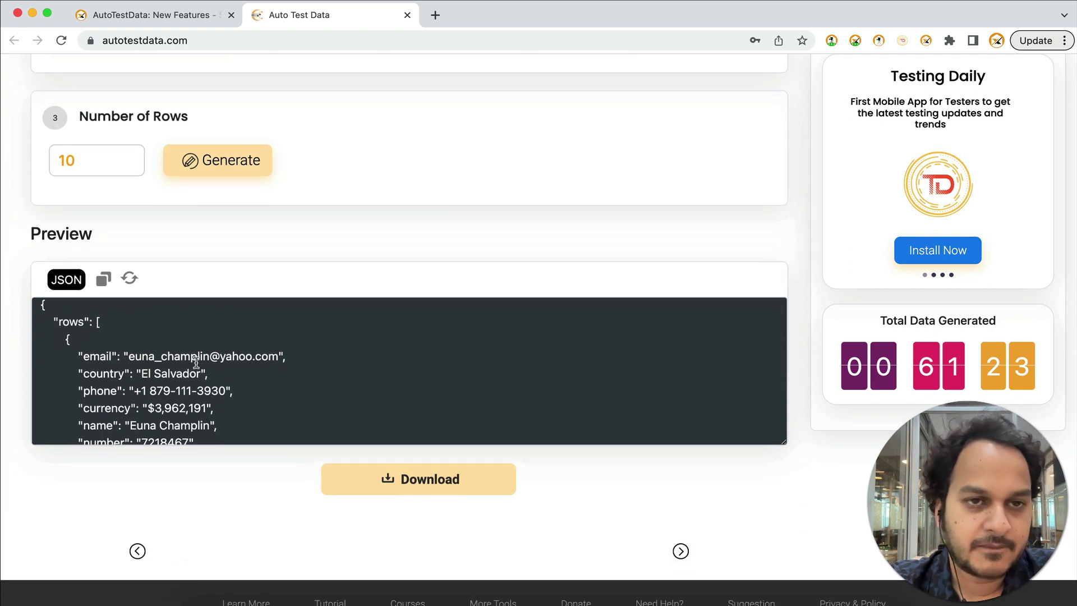
Step: Check the new features list, then reload the generator page to restore the default data type rows
{"action": "left_click", "coordinate": [168, 15]}
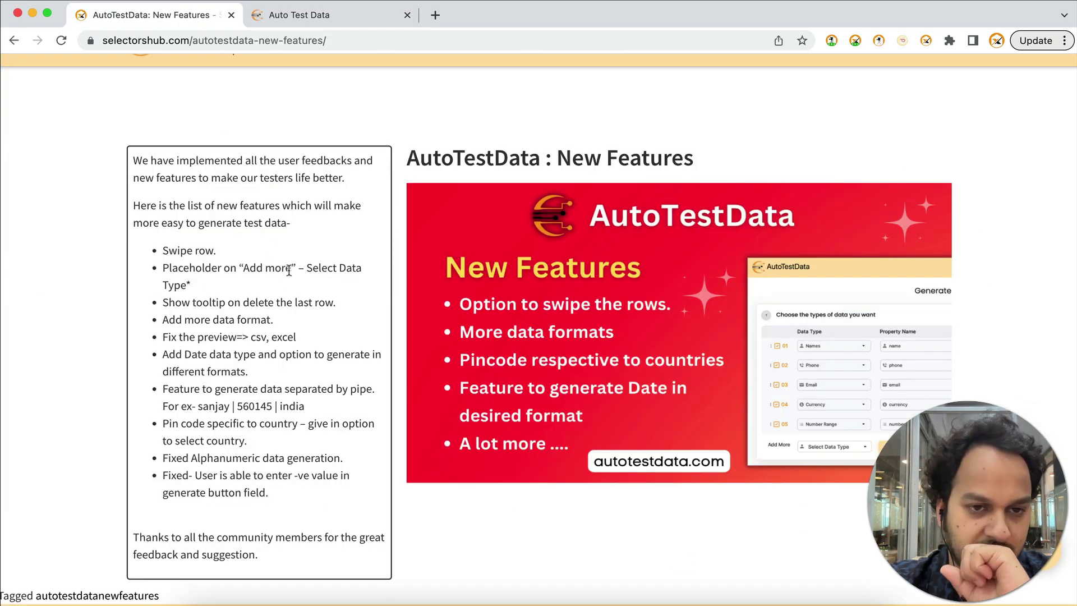
{"action": "left_click", "coordinate": [317, 15]}
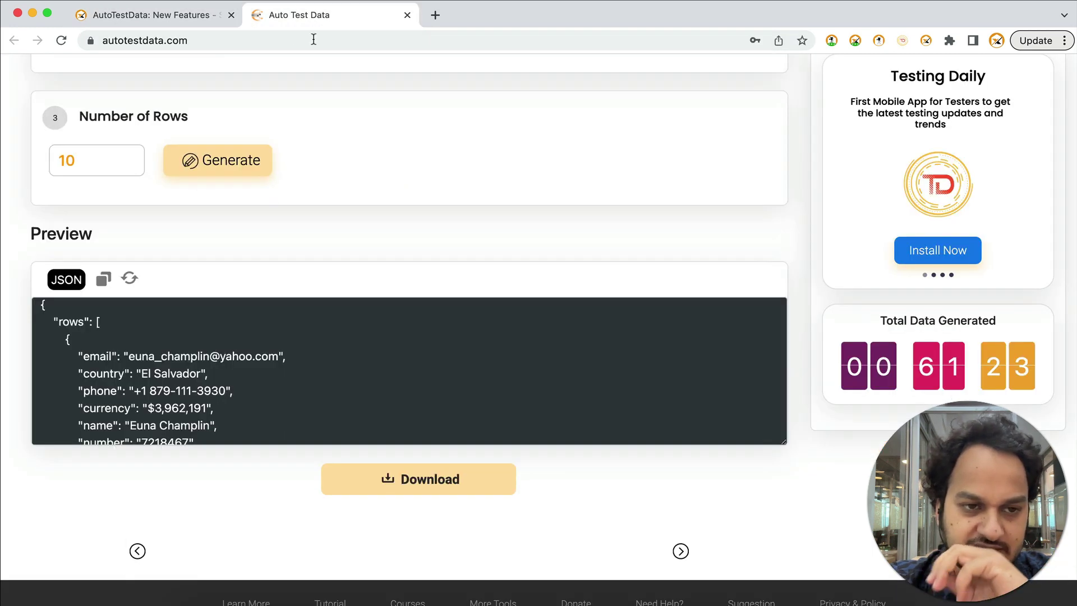
{"action": "scroll", "coordinate": [267, 209], "scroll_direction": "up", "scroll_amount": 10}
{"action": "scroll", "coordinate": [267, 210], "scroll_direction": "down", "scroll_amount": 3}
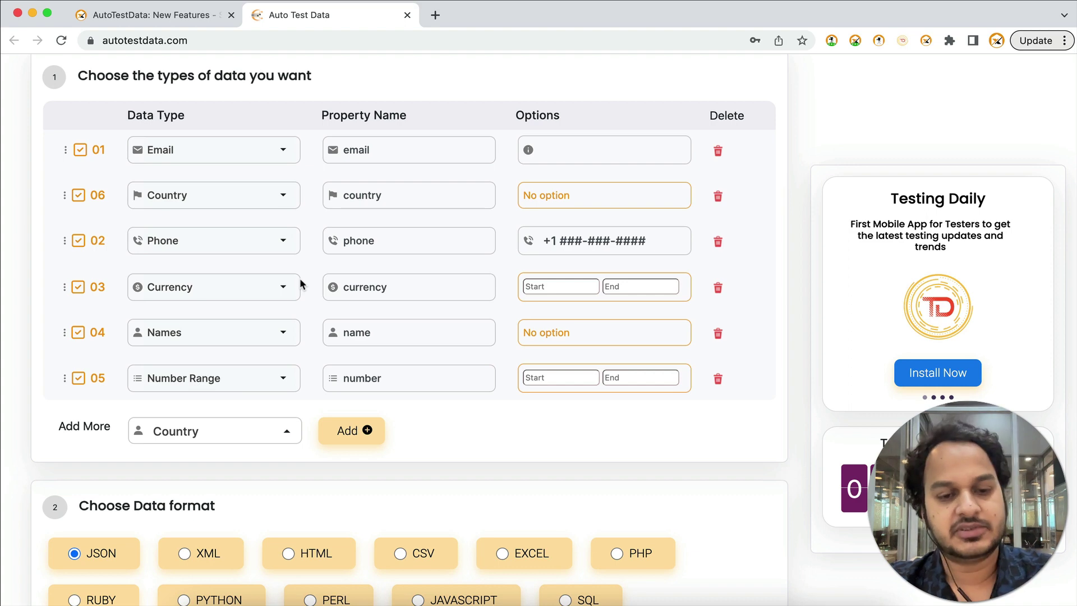
{"action": "key", "text": "super+r"}
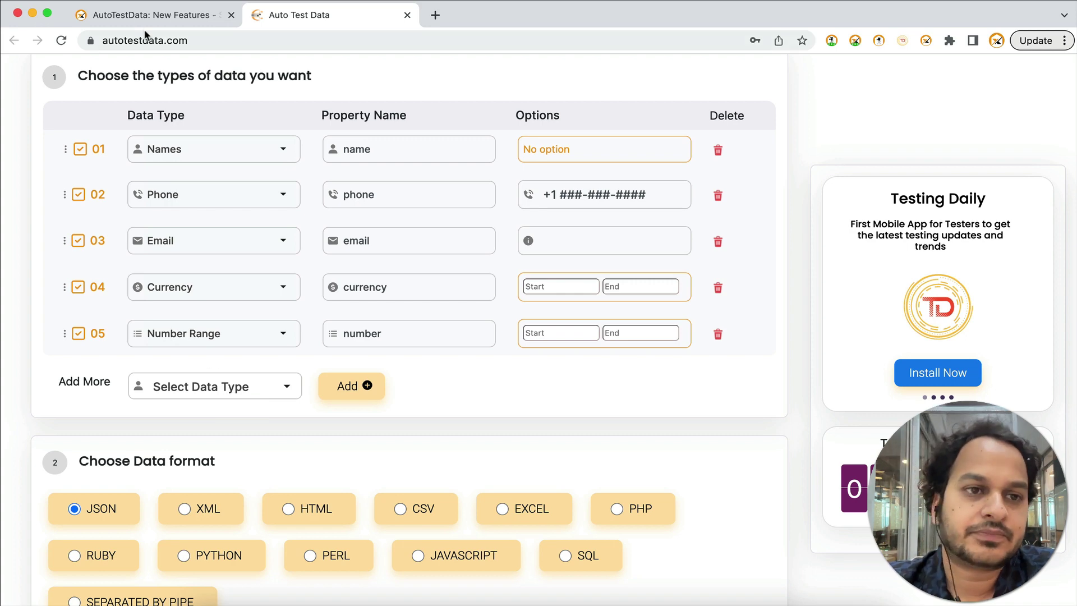
Step: Delete the Number Range, Currency, Email and Phone rows, and try to delete the remaining Names row
{"action": "left_click", "coordinate": [123, 18]}
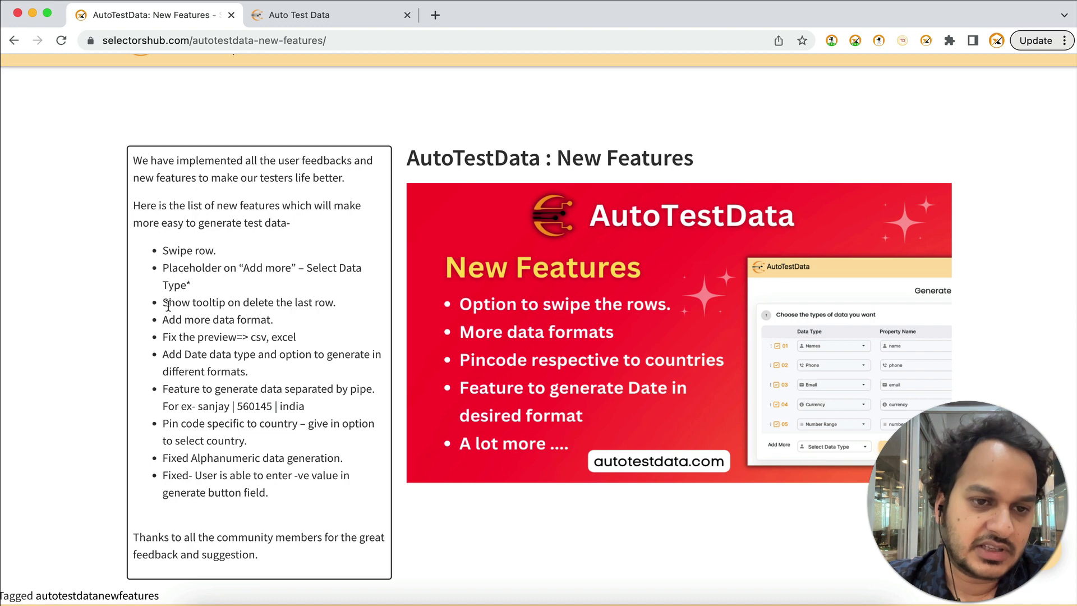
{"action": "left_click", "coordinate": [304, 14]}
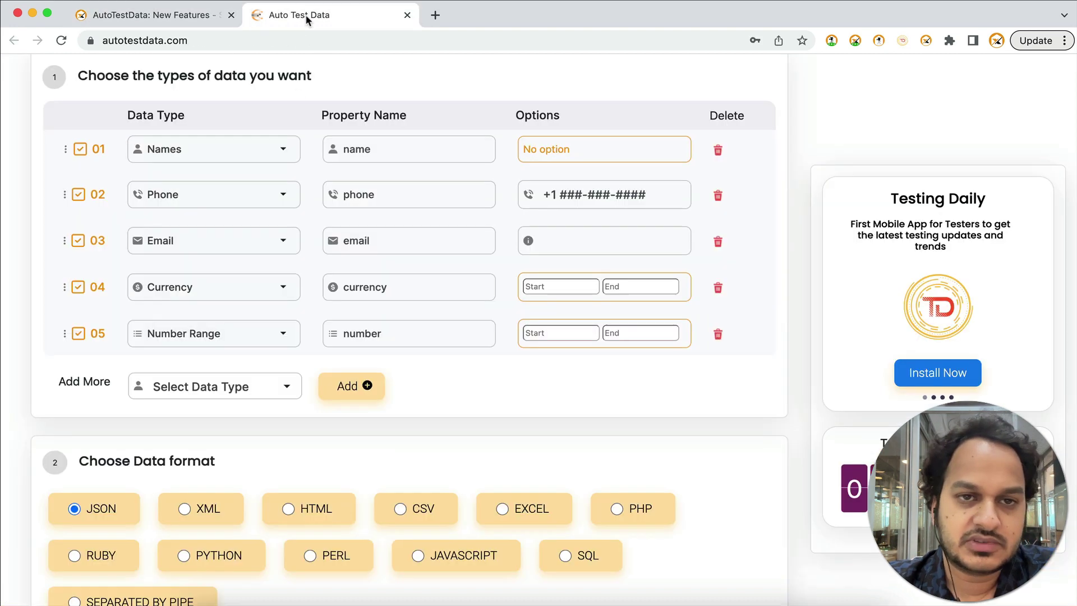
{"action": "left_click", "coordinate": [718, 335]}
{"action": "left_click", "coordinate": [717, 288]}
{"action": "left_click", "coordinate": [717, 242]}
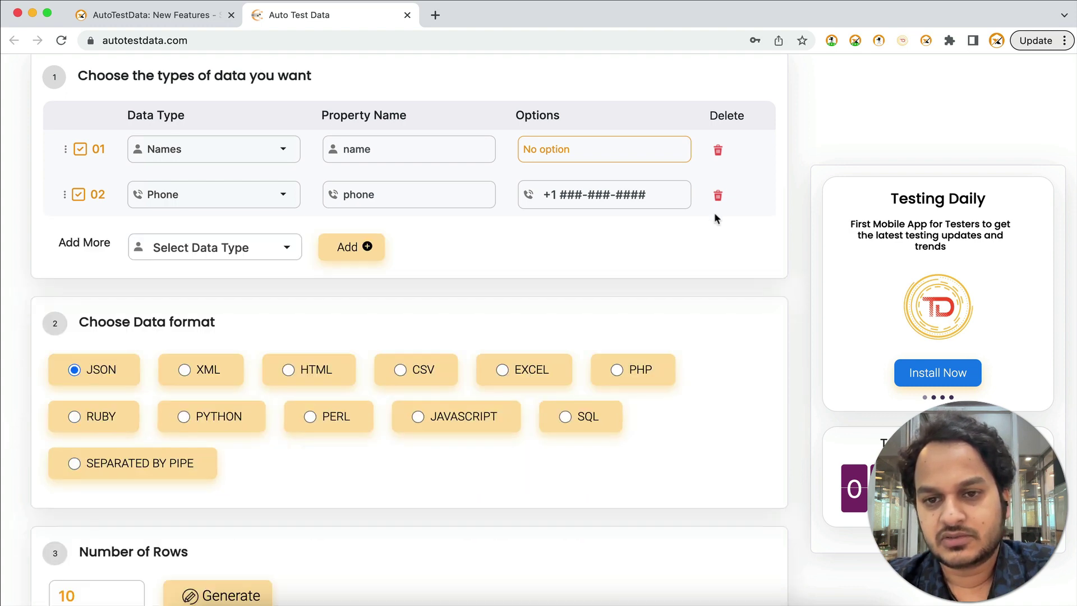
{"action": "left_click", "coordinate": [718, 195]}
{"action": "scroll", "coordinate": [717, 152], "scroll_direction": "up", "scroll_amount": 2}
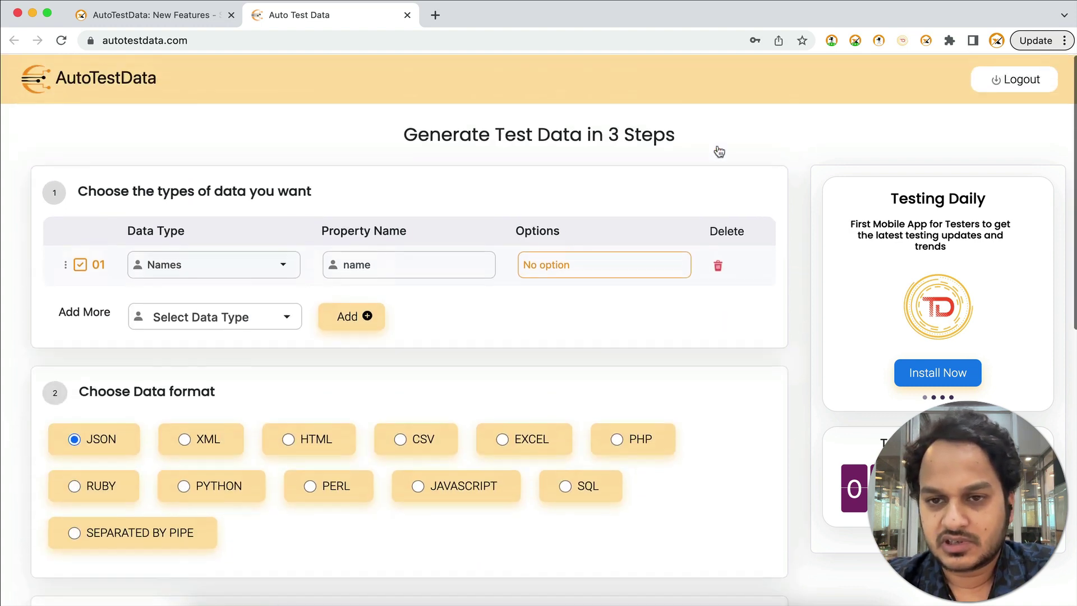
{"action": "left_click", "coordinate": [718, 266]}
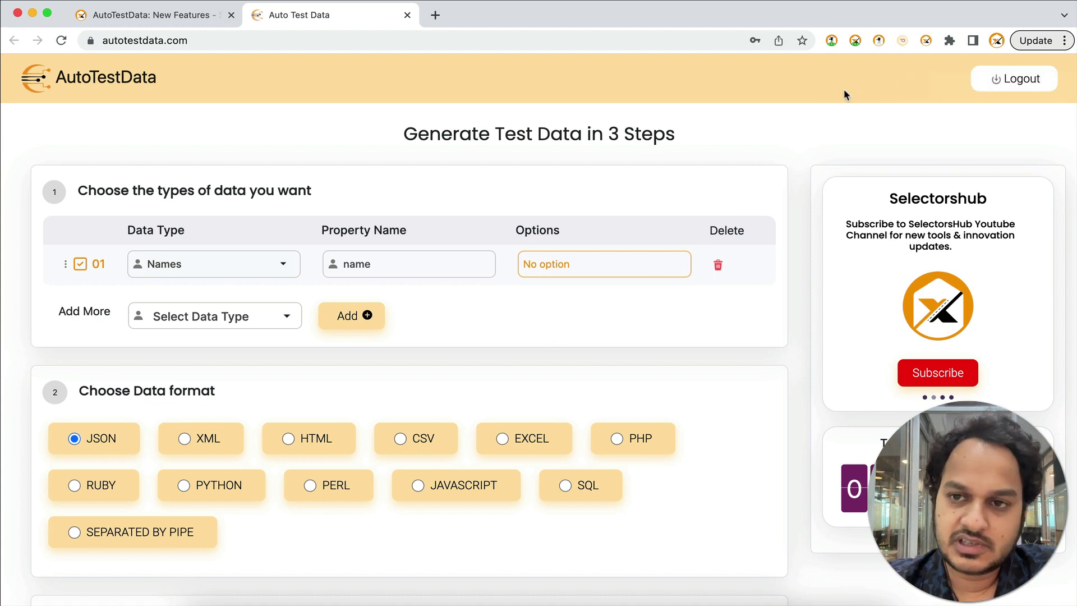
Step: Check the new features list, then examine the available data formats and the preview area on the generator page
{"action": "left_click", "coordinate": [179, 21]}
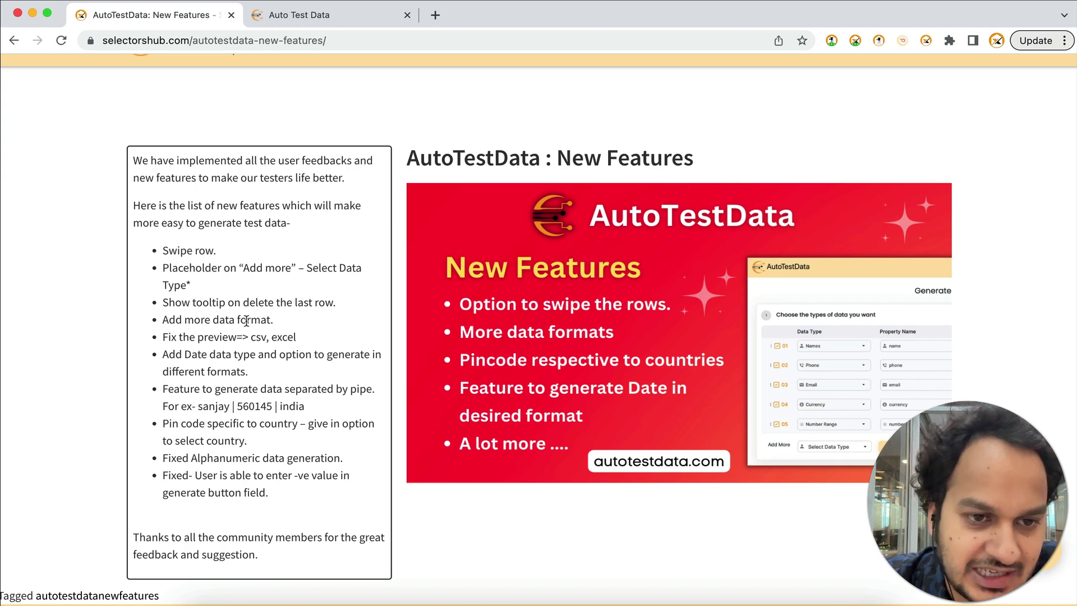
{"action": "left_click", "coordinate": [292, 15]}
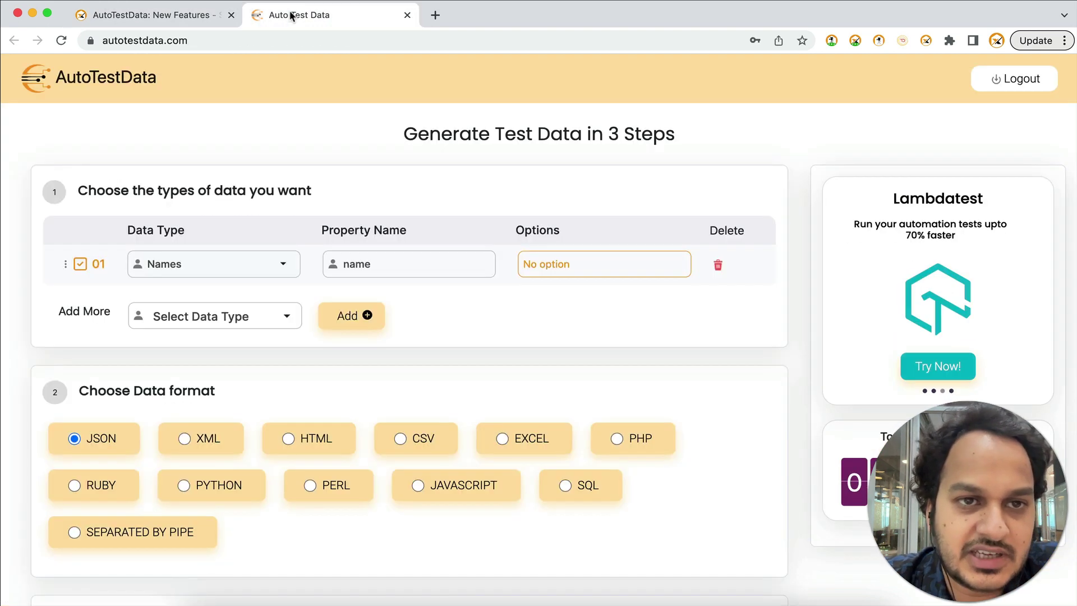
{"action": "scroll", "coordinate": [384, 321], "scroll_direction": "down", "scroll_amount": 3}
{"action": "scroll", "coordinate": [383, 321], "scroll_direction": "down", "scroll_amount": 2}
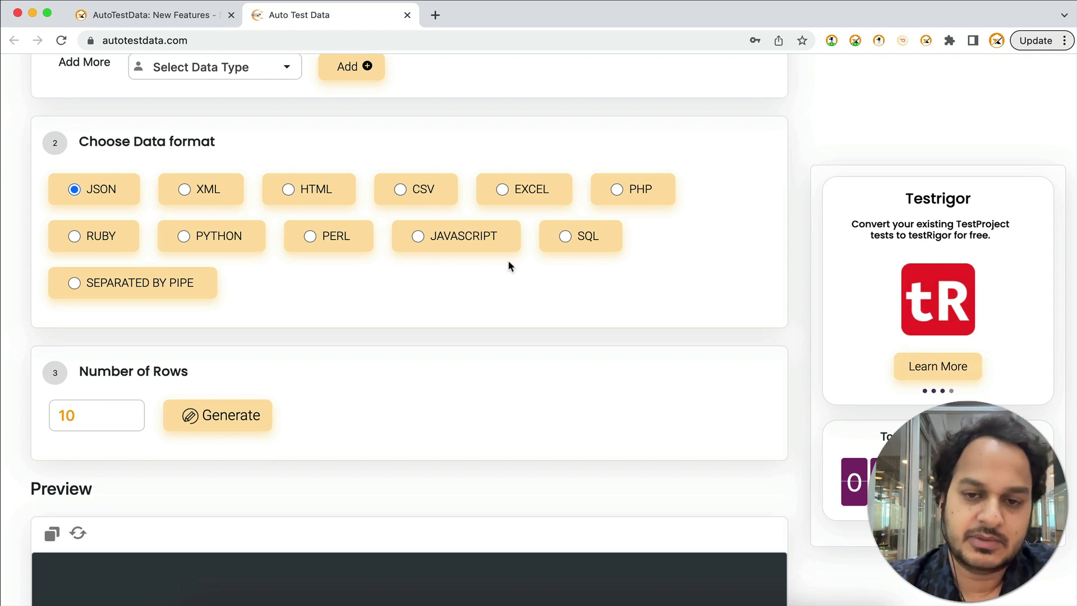
{"action": "scroll", "coordinate": [508, 263], "scroll_direction": "down", "scroll_amount": 5}
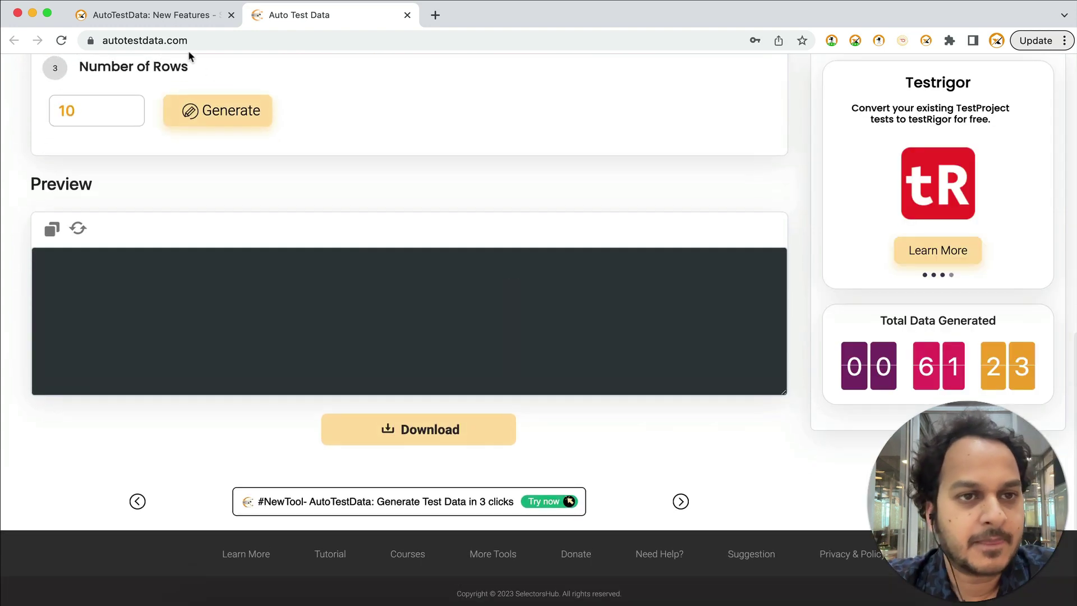
Step: Generate 10 rows of CSV data from the Names row and view the preview
{"action": "left_click", "coordinate": [161, 17]}
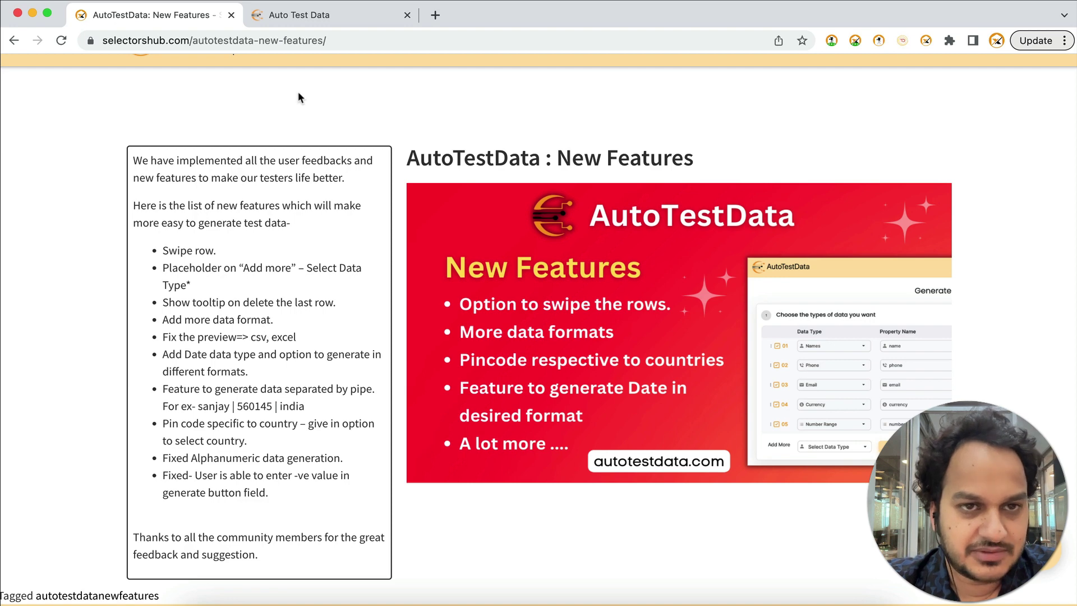
{"action": "left_click", "coordinate": [322, 16]}
{"action": "scroll", "coordinate": [324, 271], "scroll_direction": "up", "scroll_amount": 5}
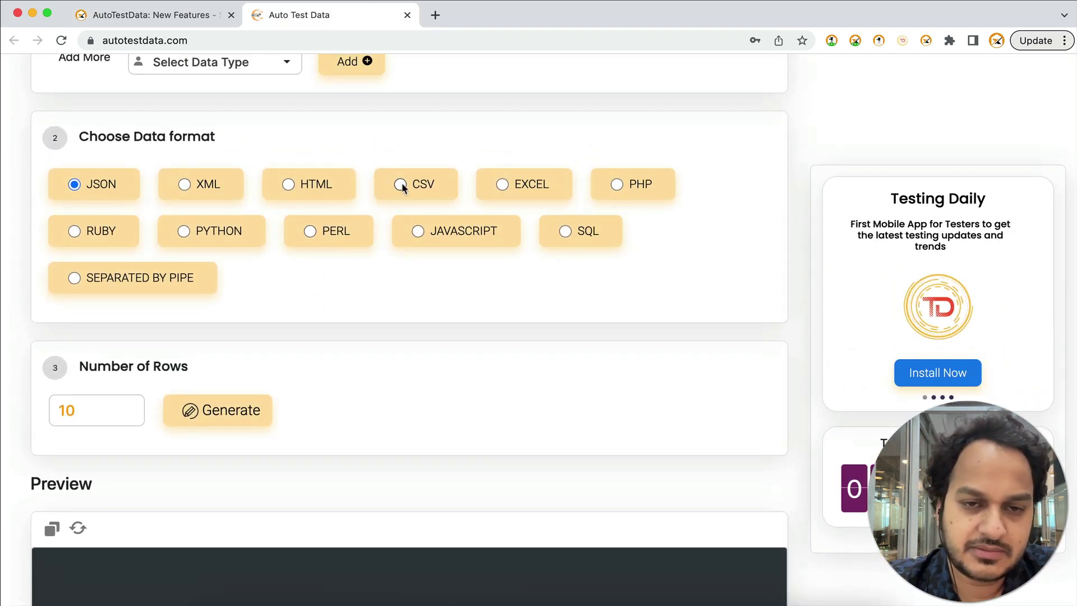
{"action": "left_click", "coordinate": [400, 184]}
{"action": "left_click", "coordinate": [223, 401]}
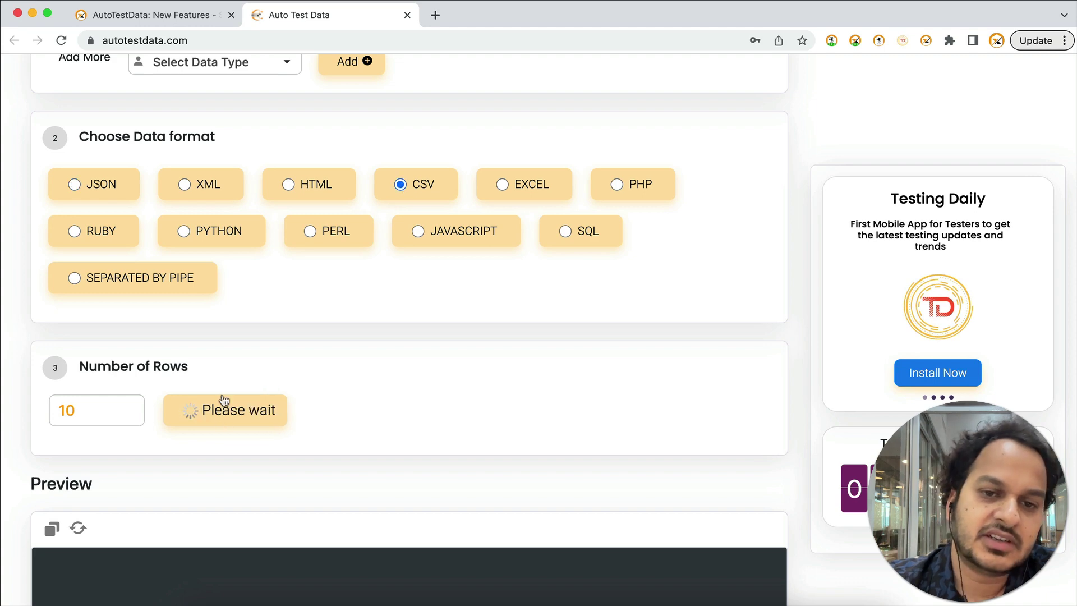
{"action": "scroll", "coordinate": [223, 400], "scroll_direction": "down", "scroll_amount": 2}
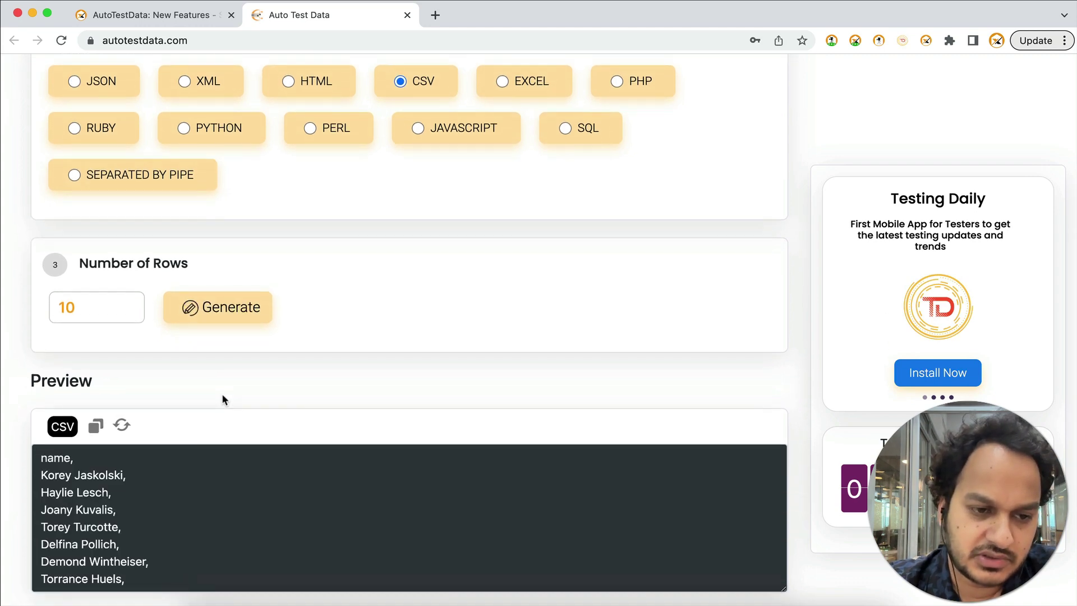
Step: Add Phone, Email and Country rows below the Names row in the data type table
{"action": "scroll", "coordinate": [223, 399], "scroll_direction": "up", "scroll_amount": 2}
{"action": "scroll", "coordinate": [221, 393], "scroll_direction": "up", "scroll_amount": 5}
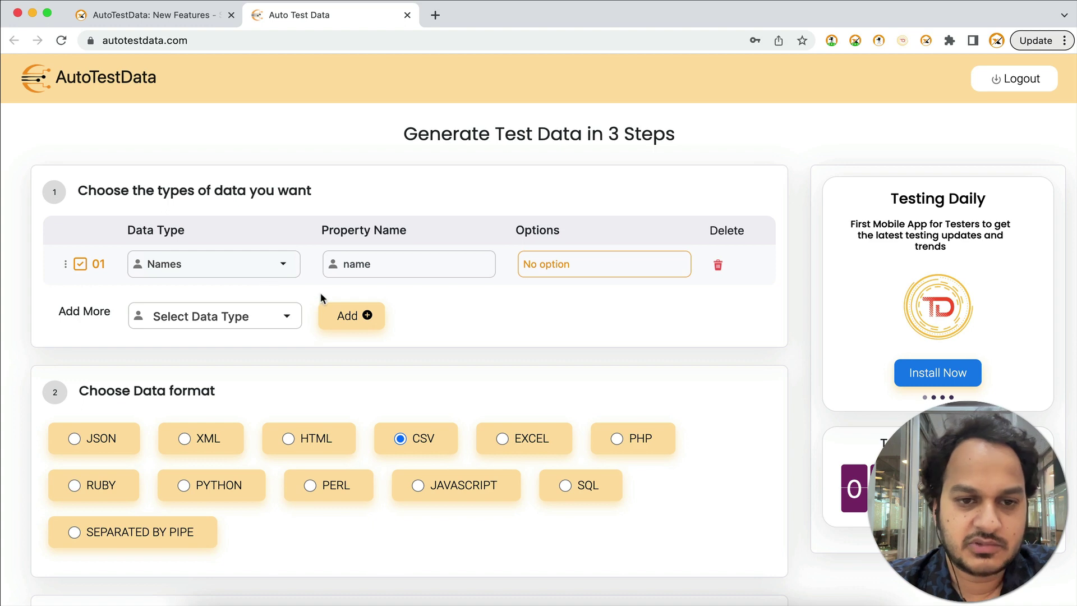
{"action": "left_click", "coordinate": [276, 317]}
{"action": "left_click", "coordinate": [201, 403]}
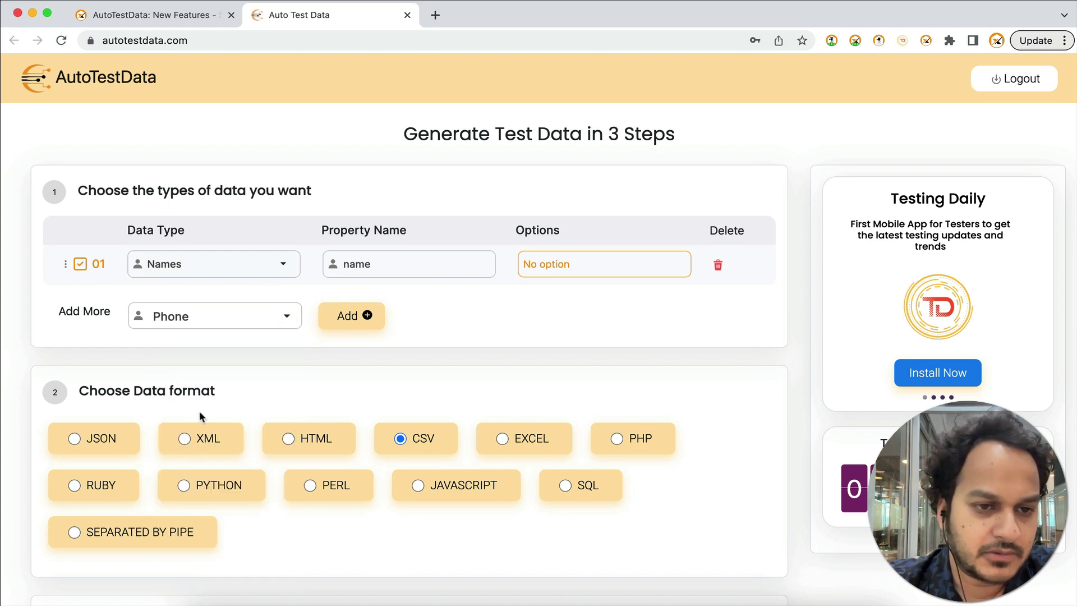
{"action": "left_click", "coordinate": [359, 307]}
{"action": "left_click", "coordinate": [279, 365]}
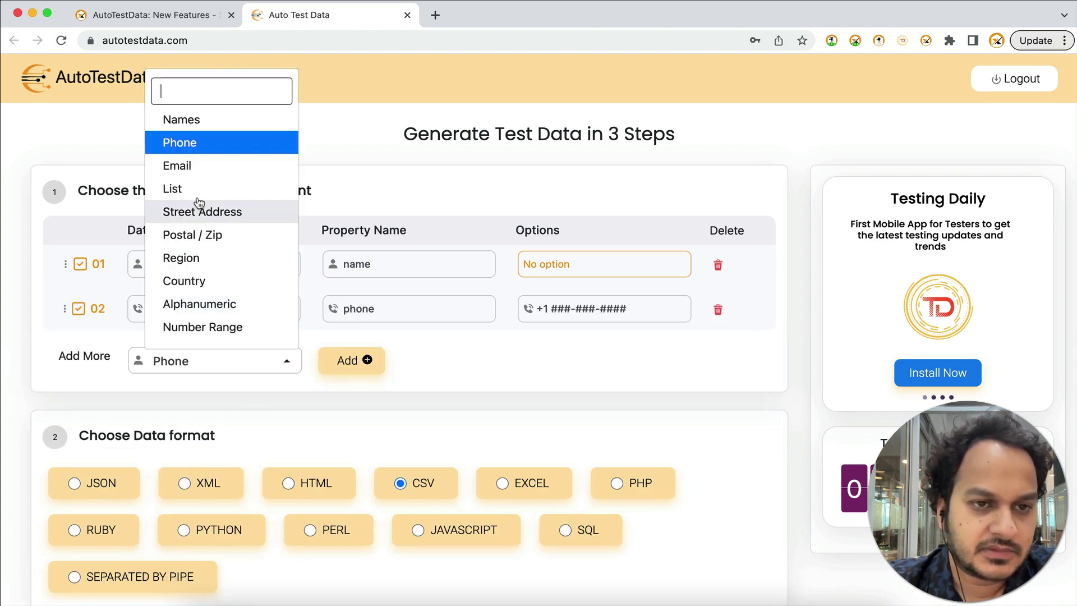
{"action": "left_click", "coordinate": [202, 169]}
{"action": "left_click", "coordinate": [363, 359]}
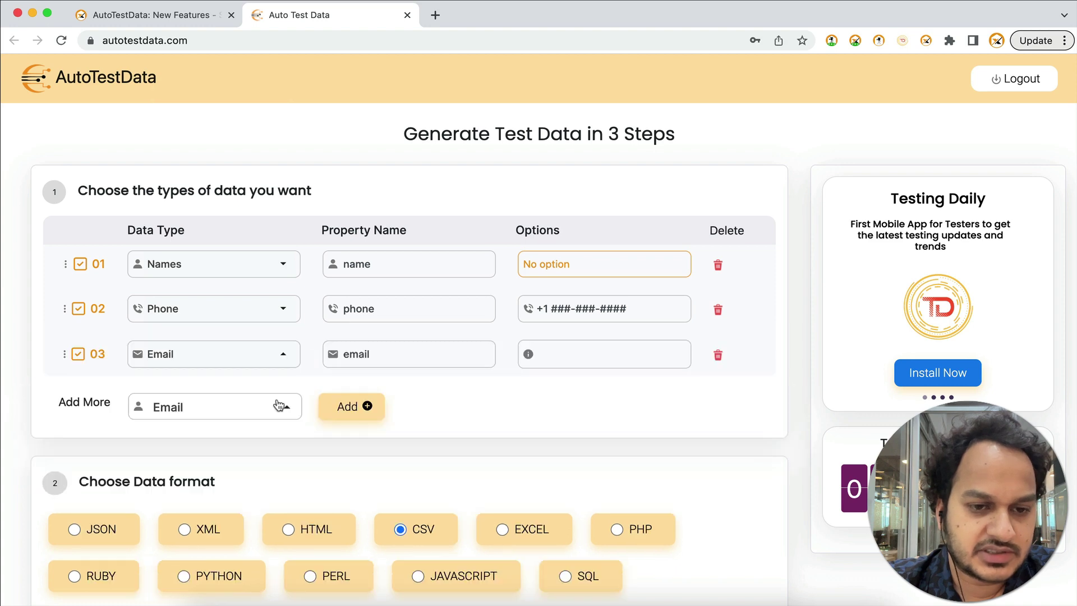
{"action": "left_click", "coordinate": [279, 406]}
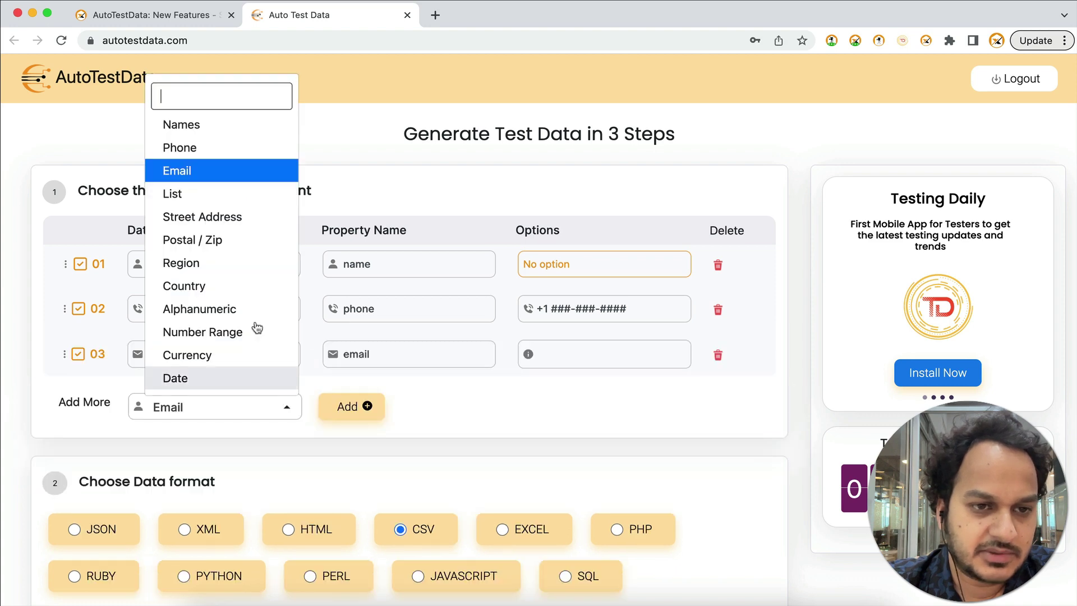
{"action": "left_click", "coordinate": [227, 289]}
{"action": "left_click", "coordinate": [348, 407]}
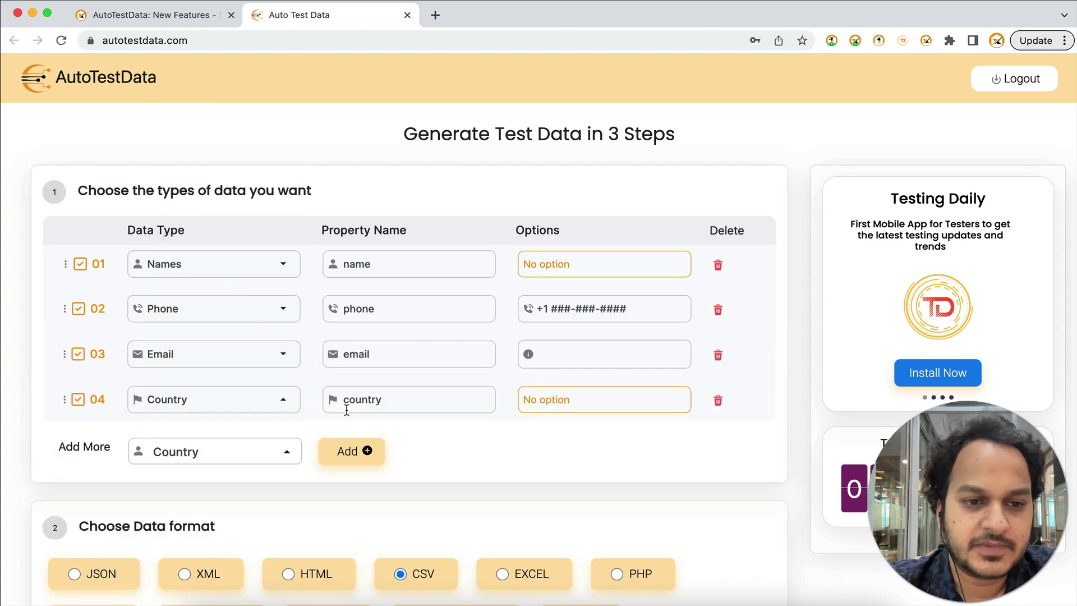
Step: Generate 10 rows of CSV data from the Names, Phone, Email and Country rows and view the preview
{"action": "scroll", "coordinate": [370, 487], "scroll_direction": "down", "scroll_amount": 5}
{"action": "scroll", "coordinate": [370, 490], "scroll_direction": "down", "scroll_amount": 2}
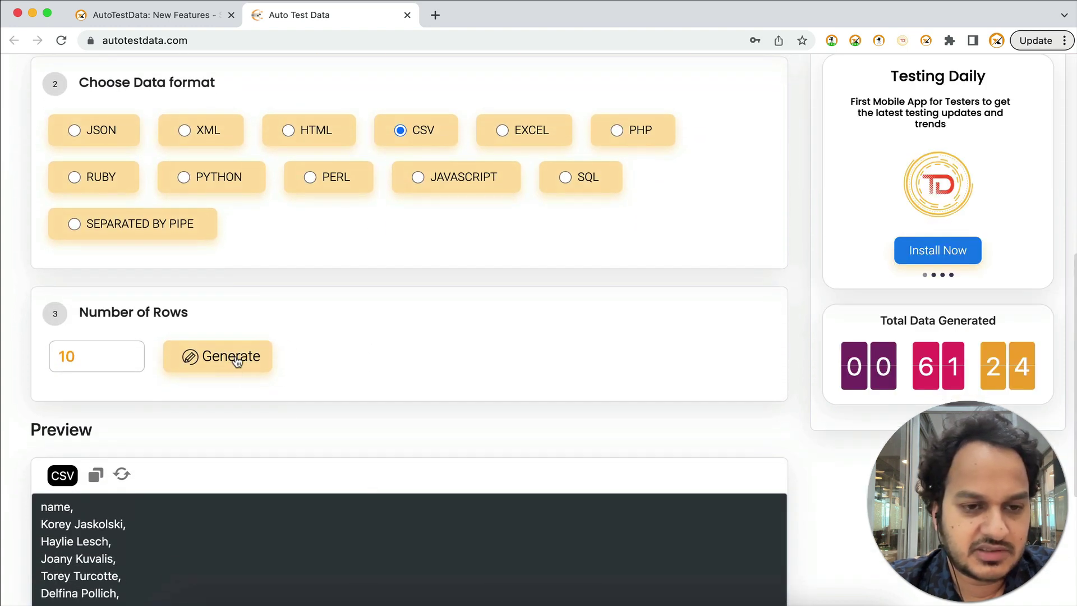
{"action": "left_click", "coordinate": [235, 359]}
{"action": "scroll", "coordinate": [235, 359], "scroll_direction": "down", "scroll_amount": 2}
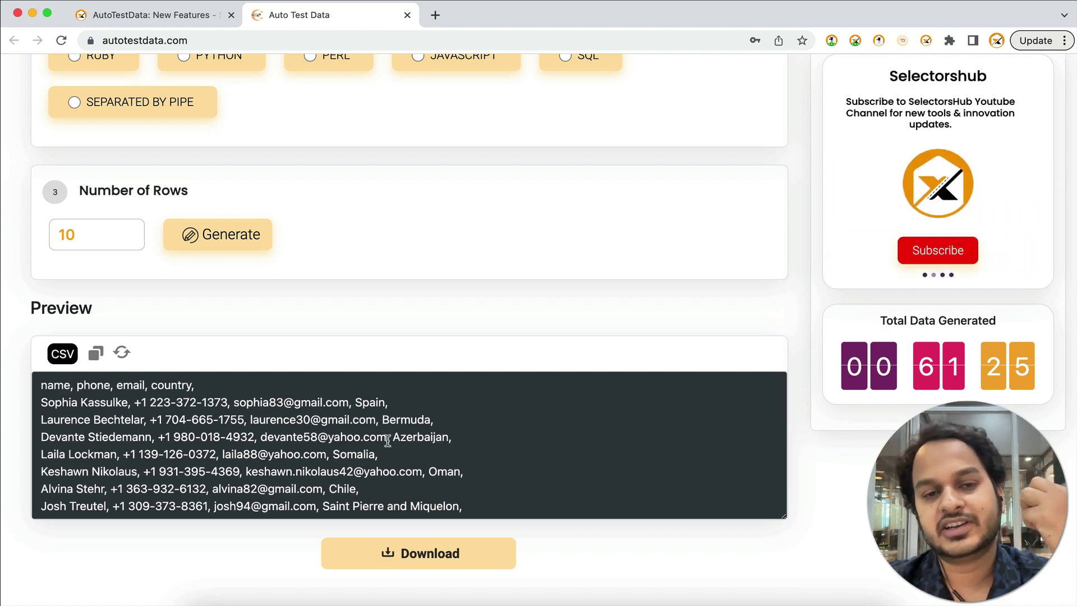
Step: Change the data format to EXCEL and generate 10 rows of data
{"action": "scroll", "coordinate": [386, 435], "scroll_direction": "up", "scroll_amount": 2}
{"action": "scroll", "coordinate": [387, 440], "scroll_direction": "up", "scroll_amount": 4}
{"action": "left_click", "coordinate": [508, 161]}
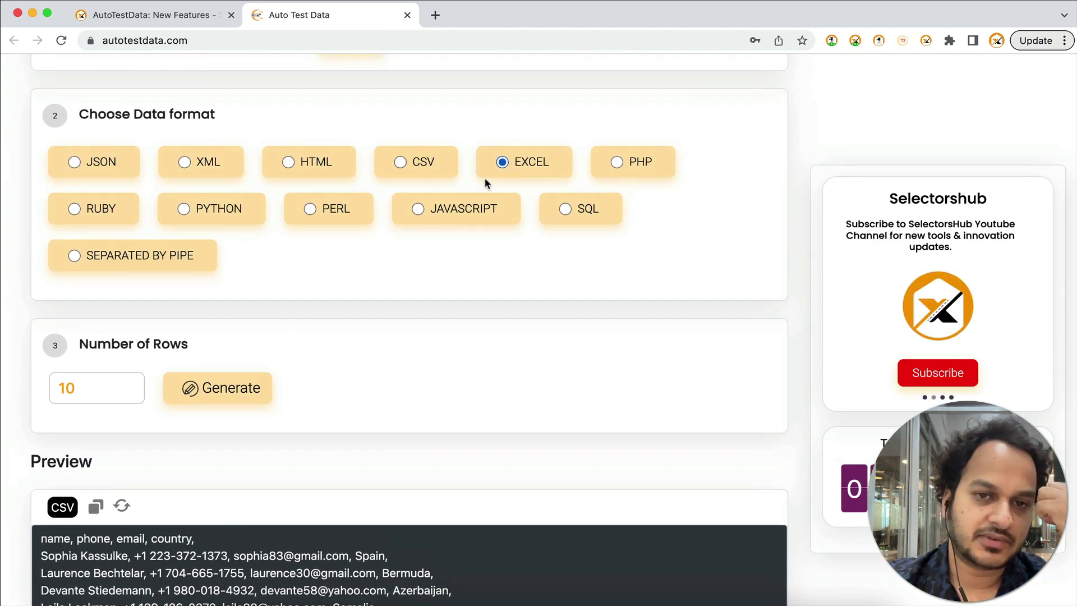
{"action": "left_click", "coordinate": [243, 378]}
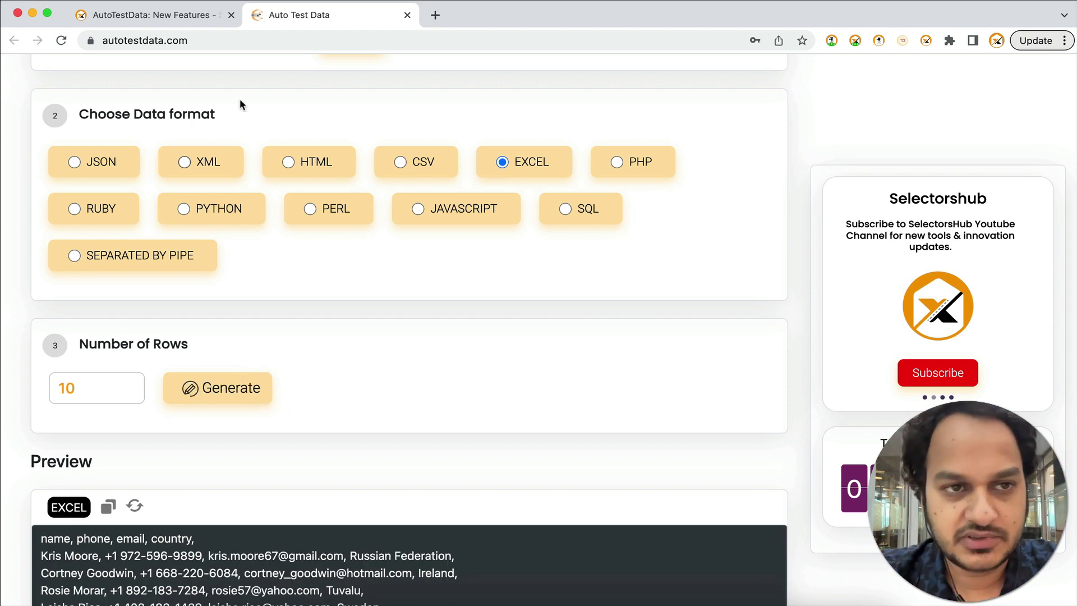
Step: Check the new features list, then add a Date row to the data types on the generator page
{"action": "left_click", "coordinate": [160, 16]}
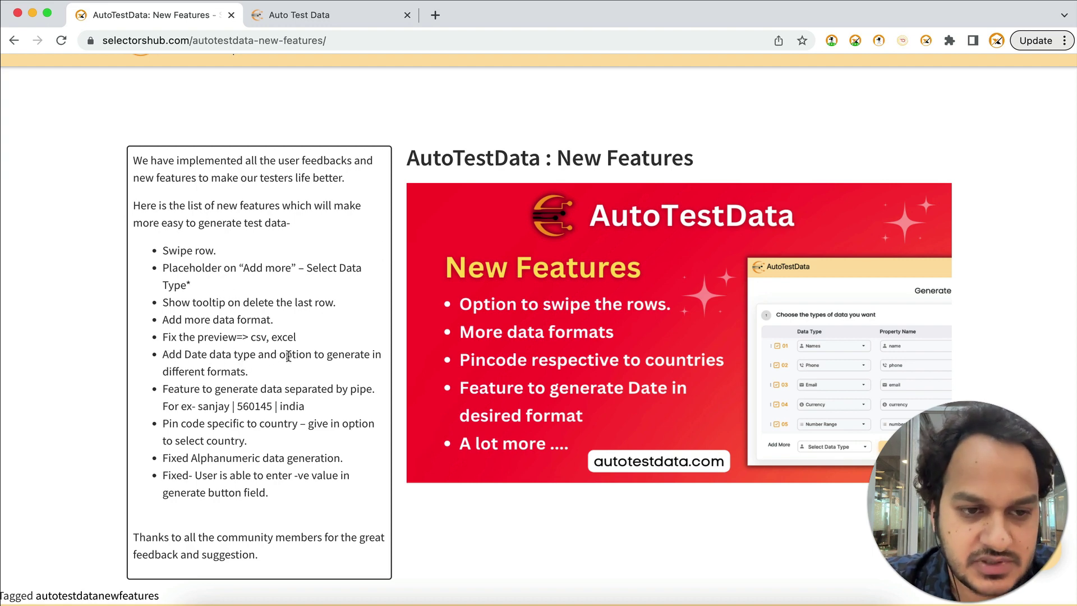
{"action": "left_click", "coordinate": [318, 17]}
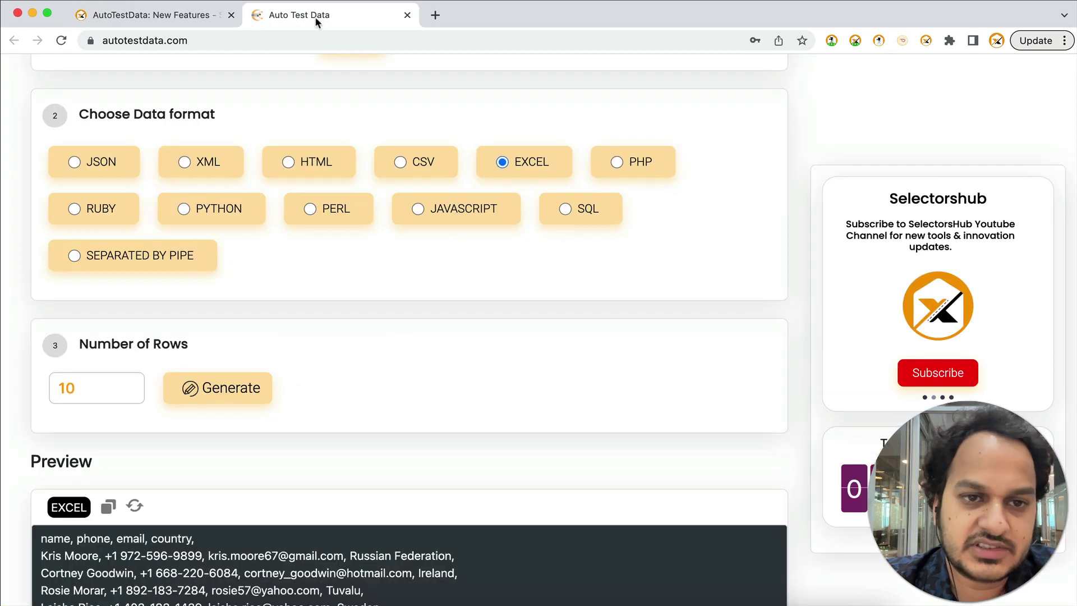
{"action": "scroll", "coordinate": [348, 240], "scroll_direction": "up", "scroll_amount": 5}
{"action": "scroll", "coordinate": [347, 240], "scroll_direction": "up", "scroll_amount": 2}
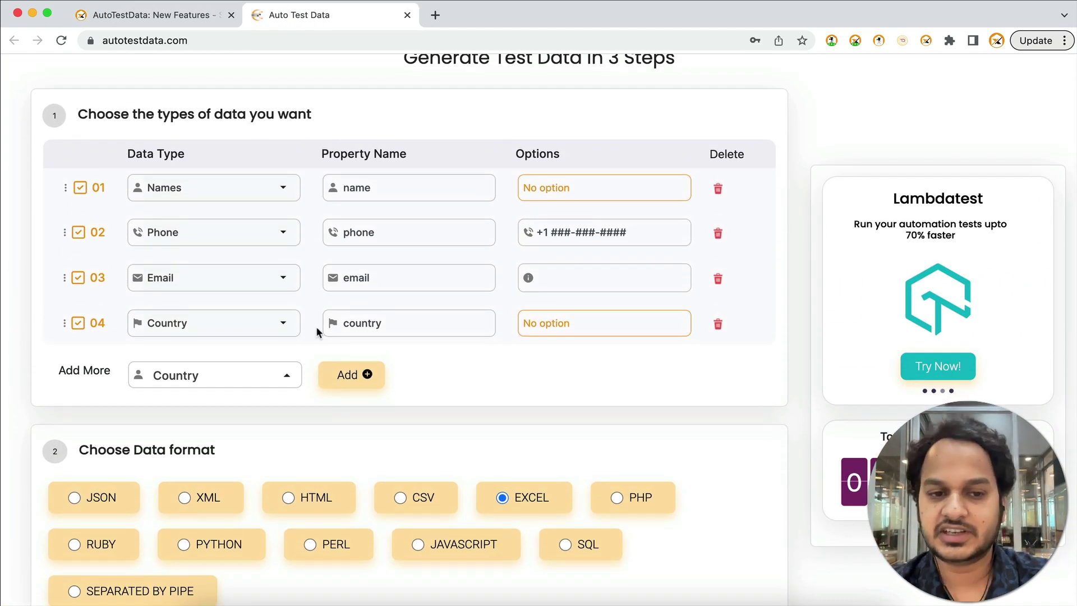
{"action": "left_click", "coordinate": [280, 380]}
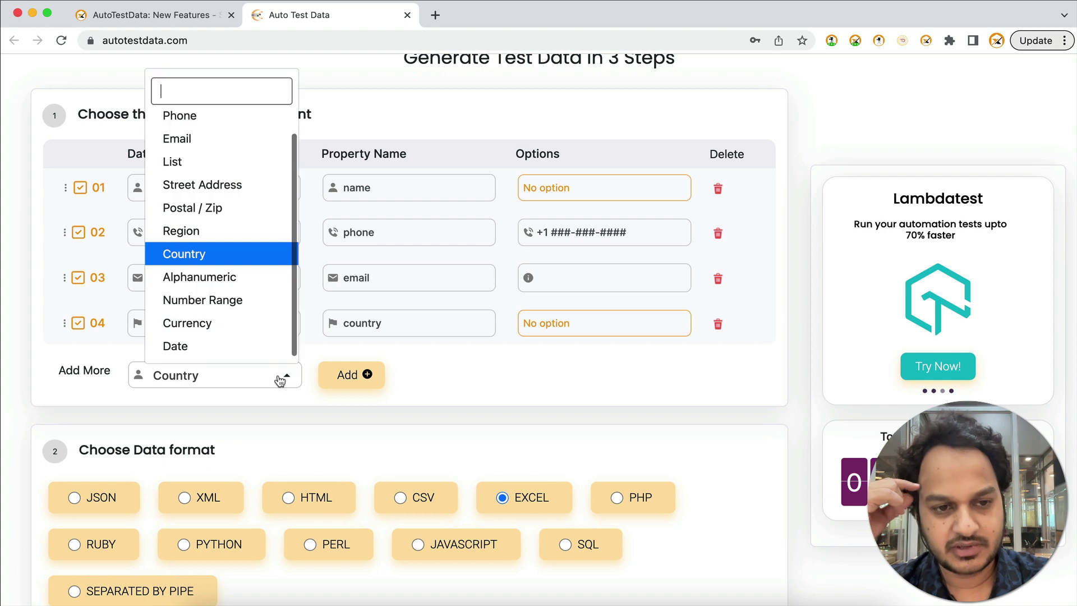
{"action": "left_click", "coordinate": [219, 348]}
{"action": "left_click", "coordinate": [357, 376]}
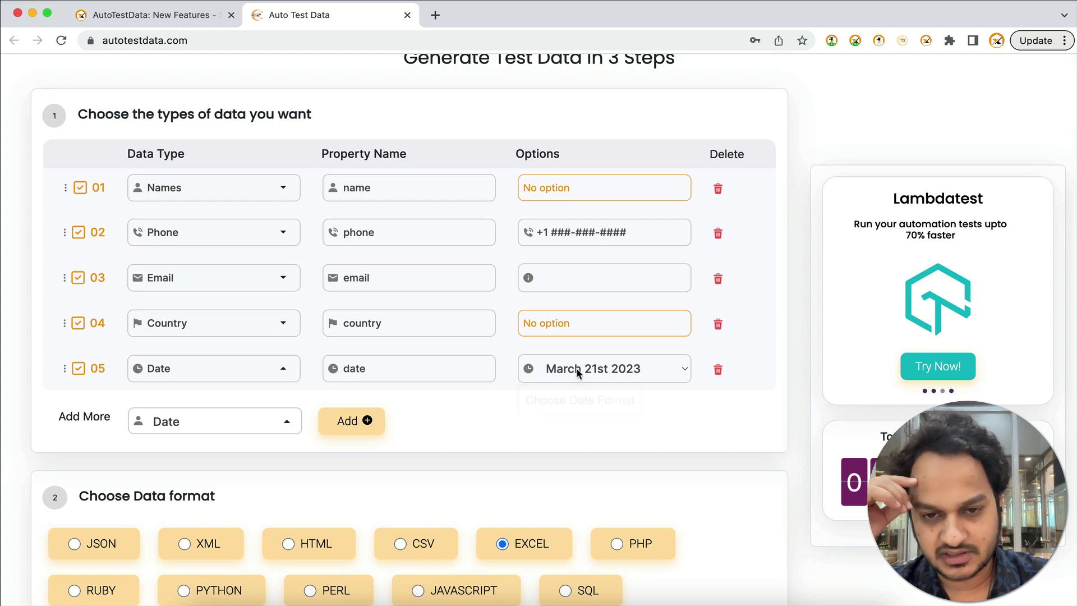
Step: Review the date formats offered for the Date row, then generate 10 rows of EXCEL data and view the preview
{"action": "left_click", "coordinate": [671, 375]}
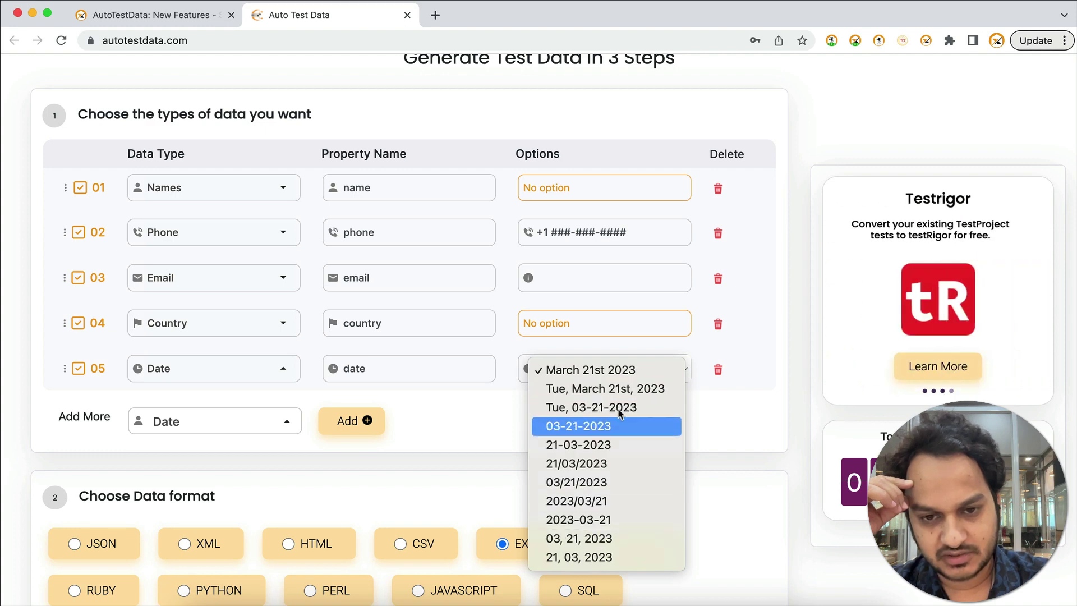
{"action": "left_click", "coordinate": [720, 418]}
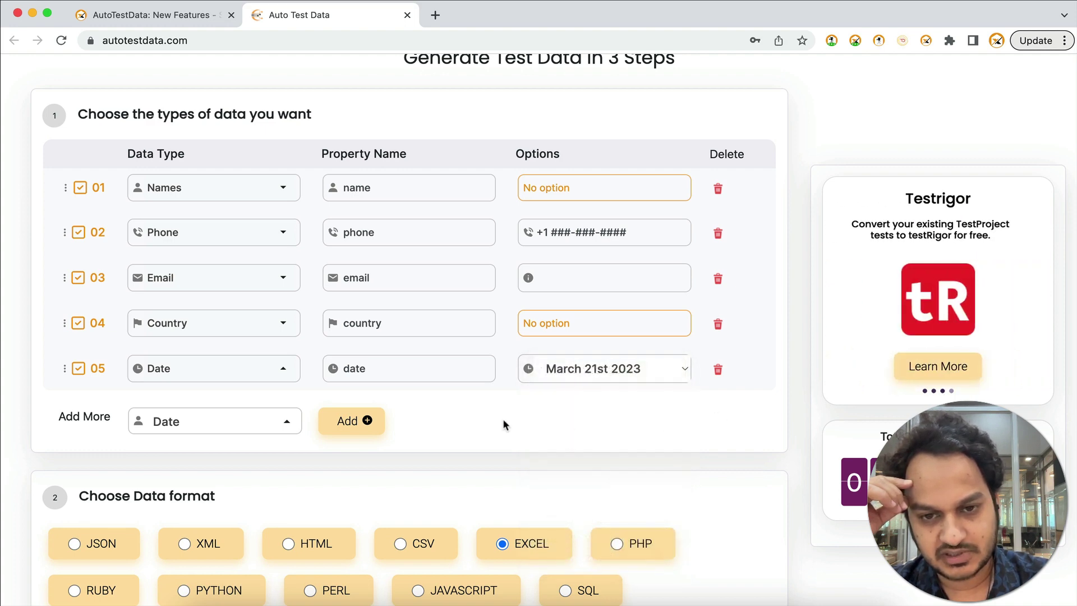
{"action": "scroll", "coordinate": [433, 495], "scroll_direction": "down", "scroll_amount": 5}
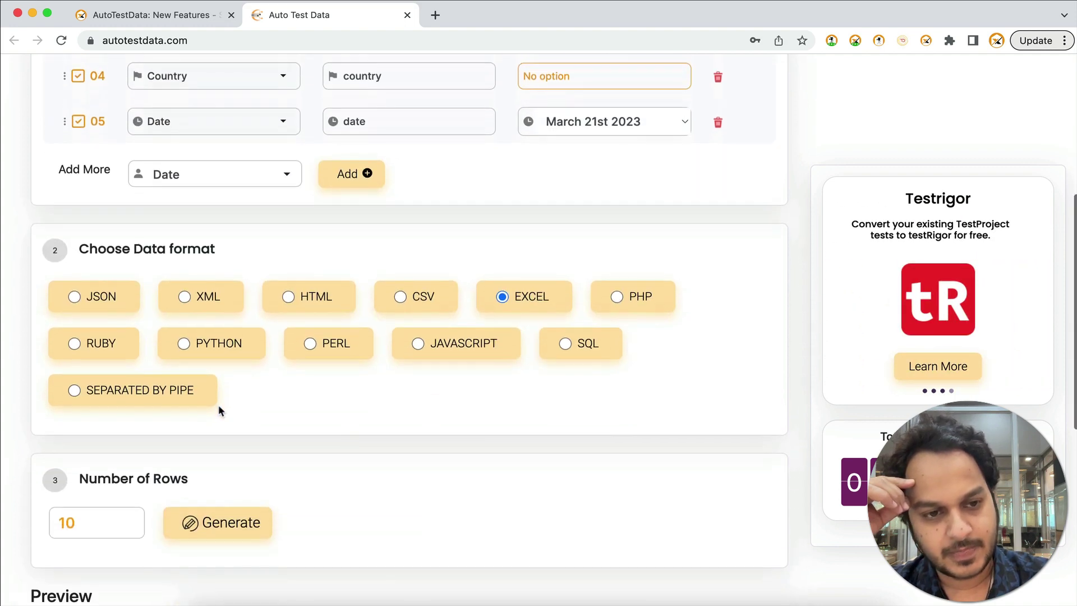
{"action": "left_click", "coordinate": [227, 520]}
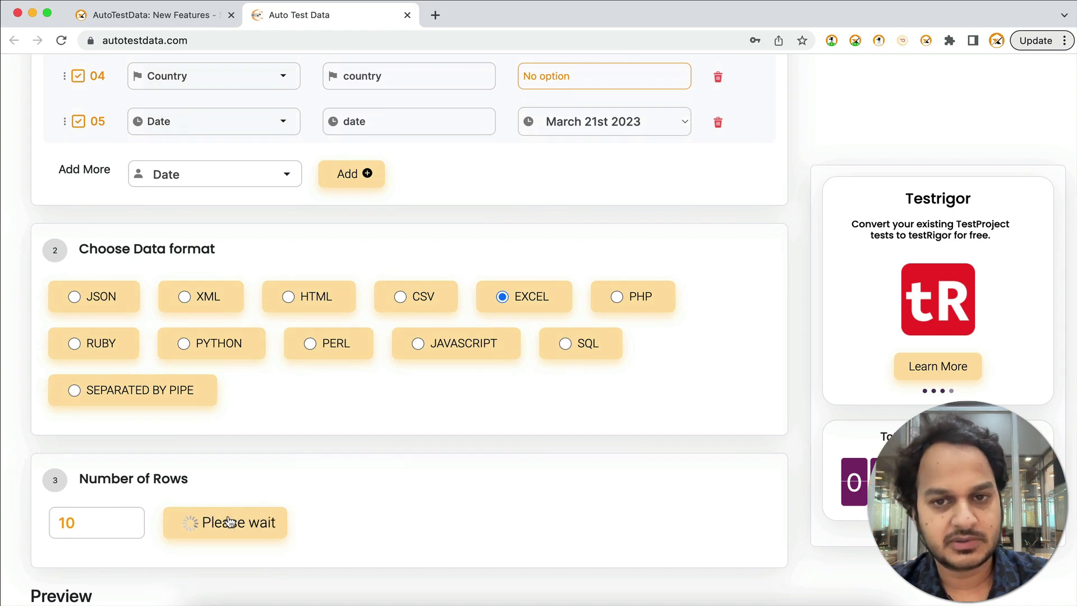
{"action": "scroll", "coordinate": [230, 521], "scroll_direction": "down", "scroll_amount": 6}
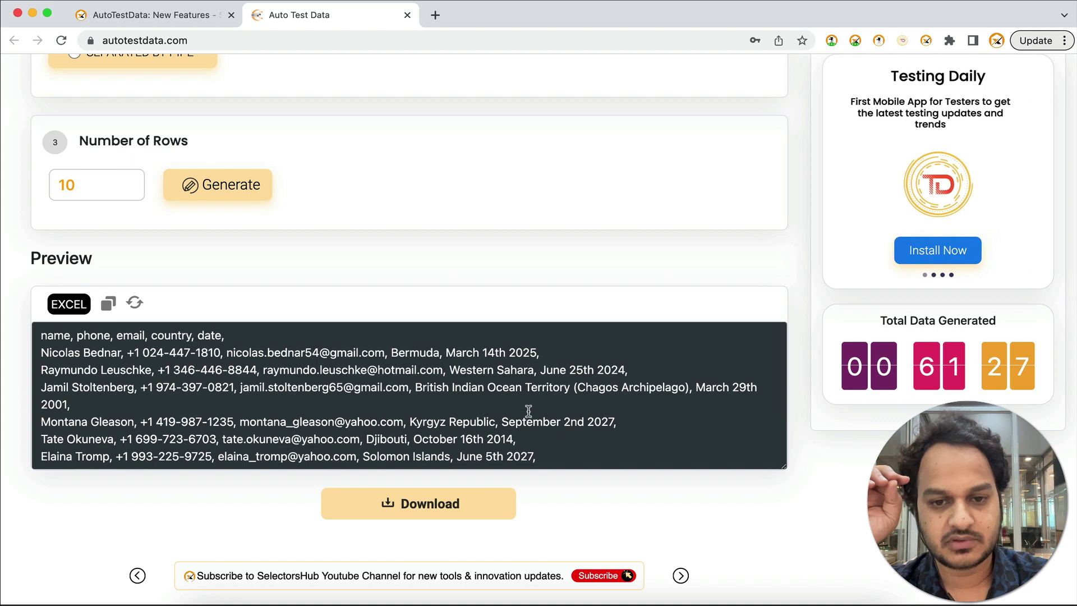
Step: Set the Date row's format to 03-21-2023 and generate the 10 rows of EXCEL data again
{"action": "scroll", "coordinate": [529, 411], "scroll_direction": "up", "scroll_amount": 10}
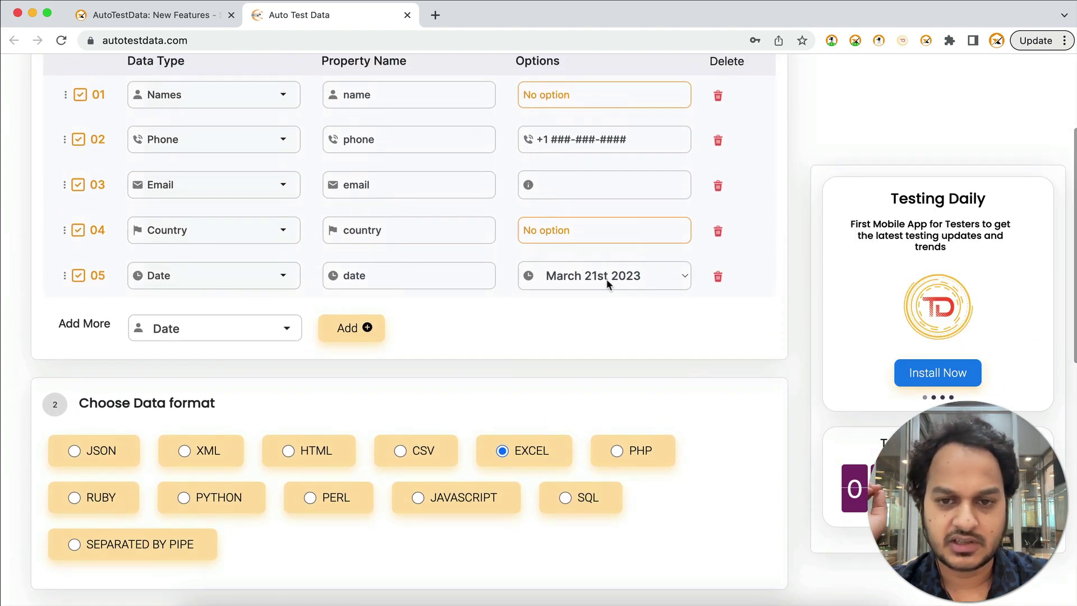
{"action": "left_click", "coordinate": [607, 278]}
{"action": "left_click", "coordinate": [591, 331]}
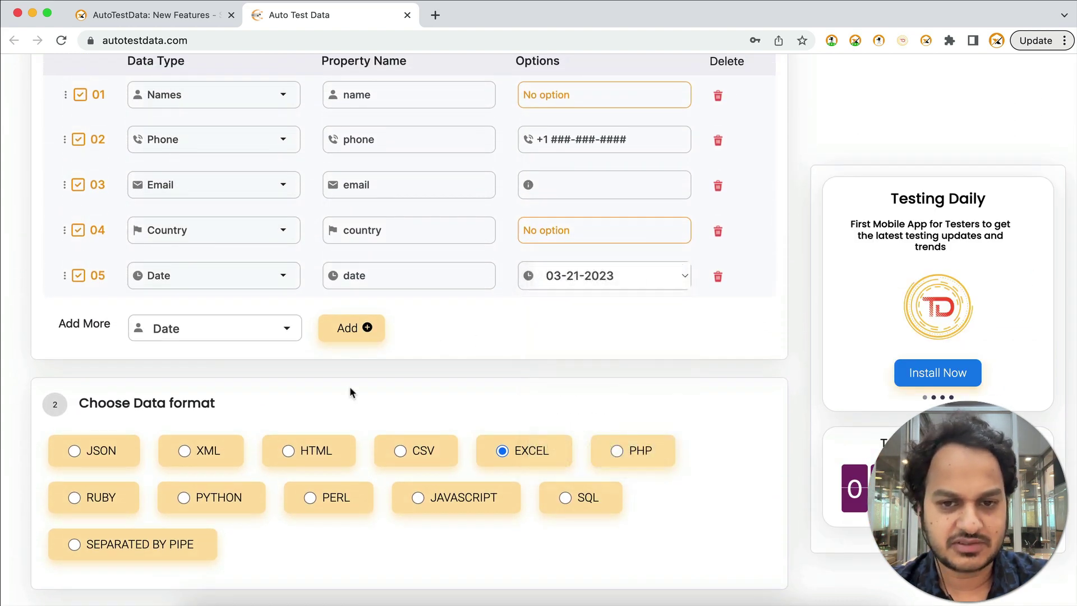
{"action": "scroll", "coordinate": [349, 386], "scroll_direction": "down", "scroll_amount": 7}
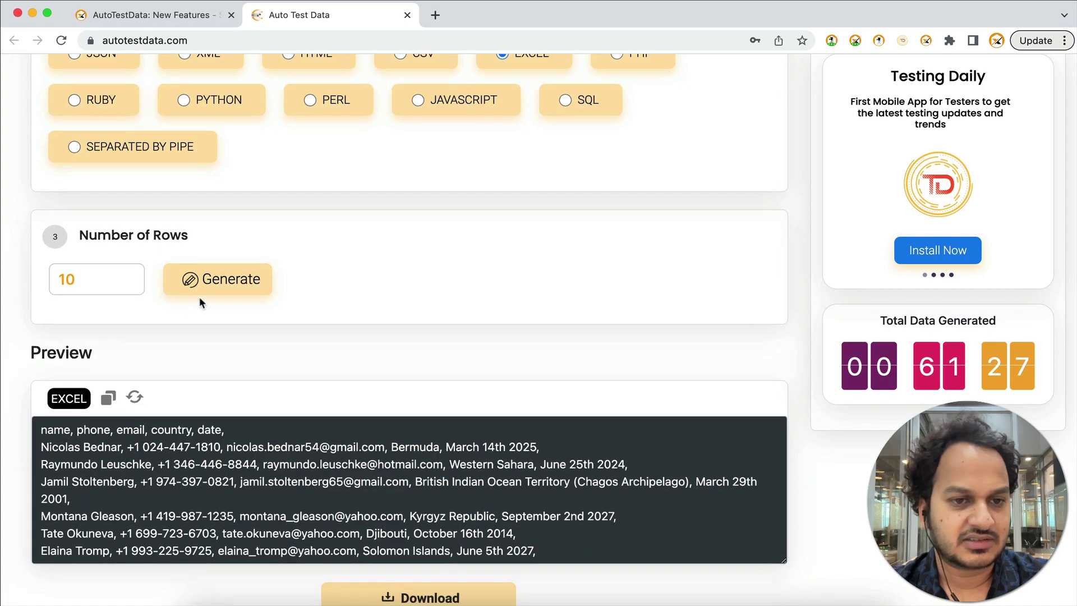
{"action": "left_click", "coordinate": [203, 291]}
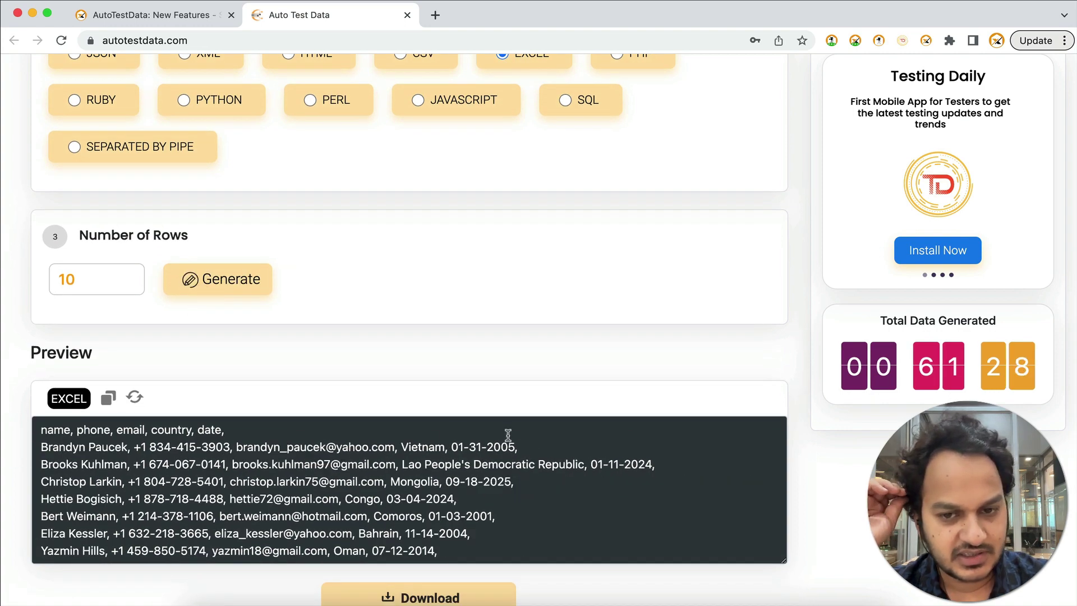
Step: Check the new features list for the pipe-separated data feature and return to the generator page
{"action": "scroll", "coordinate": [556, 399], "scroll_direction": "up", "scroll_amount": 10}
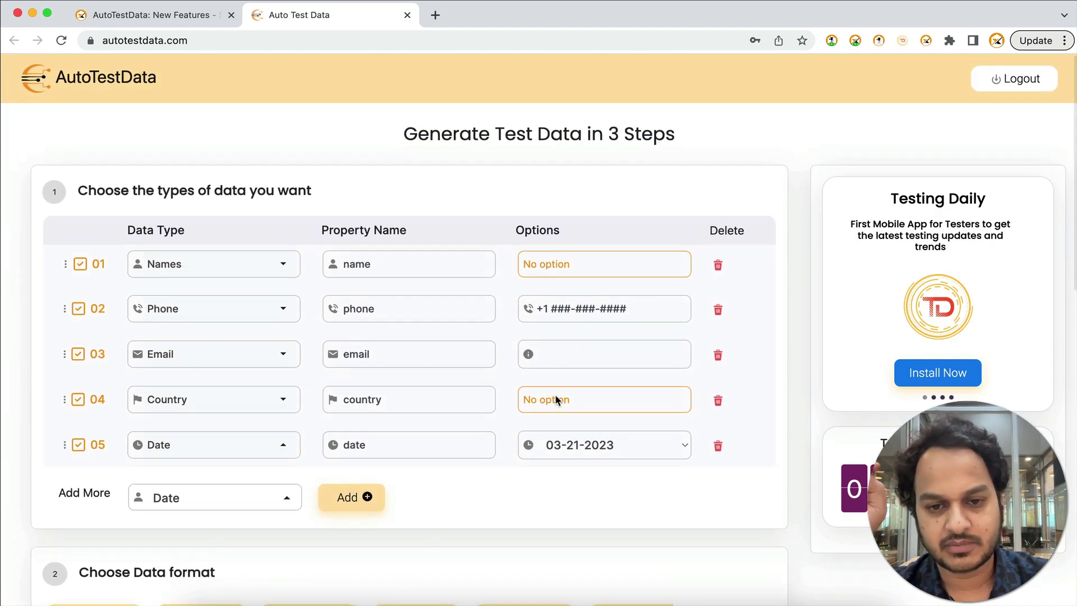
{"action": "left_click", "coordinate": [178, 19]}
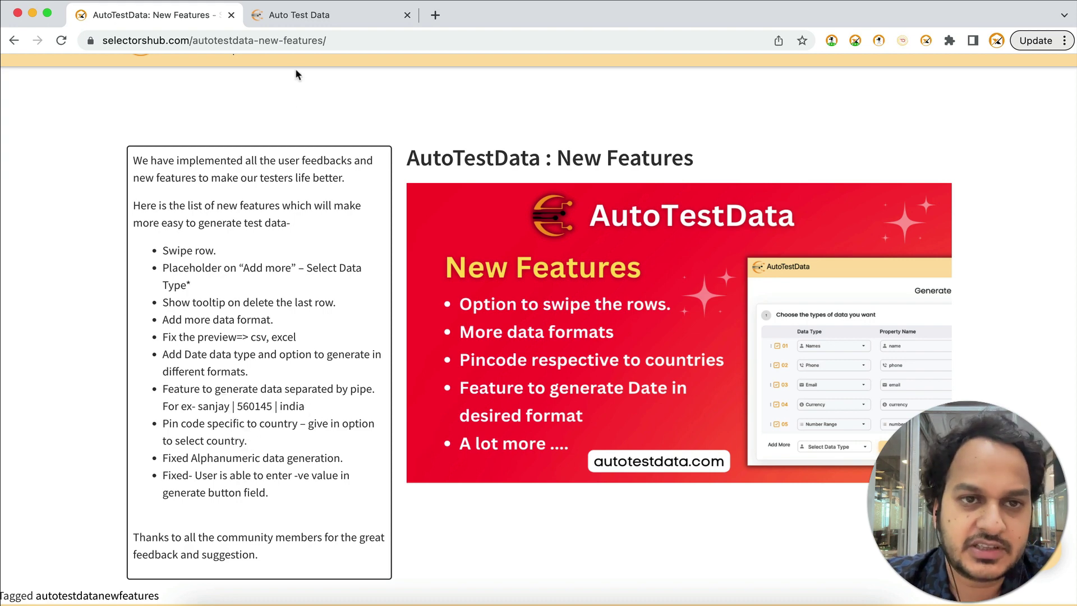
{"action": "left_click", "coordinate": [300, 21]}
Step: Generate 10 rows in the SEPARATED BY PIPE format and copy the previewed data to the clipboard
{"action": "scroll", "coordinate": [234, 367], "scroll_direction": "down", "scroll_amount": 5}
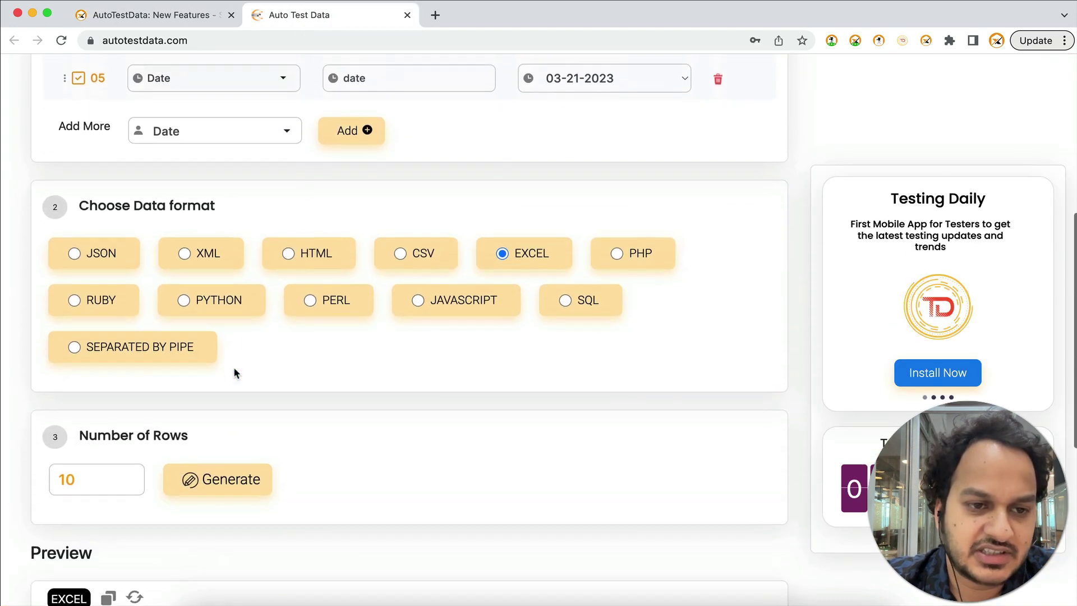
{"action": "left_click", "coordinate": [163, 339]}
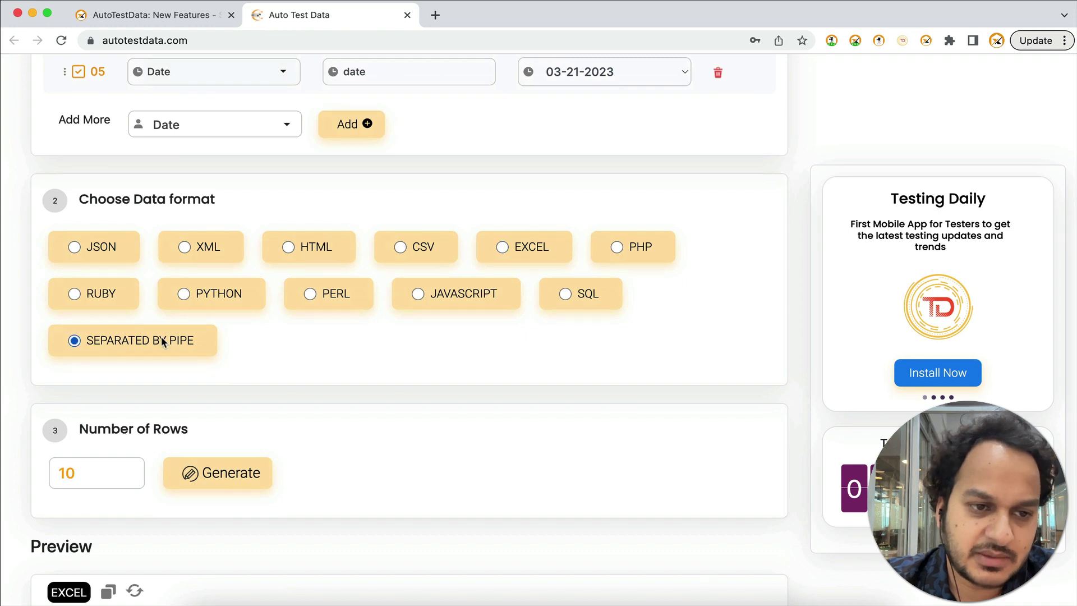
{"action": "left_click", "coordinate": [221, 473]}
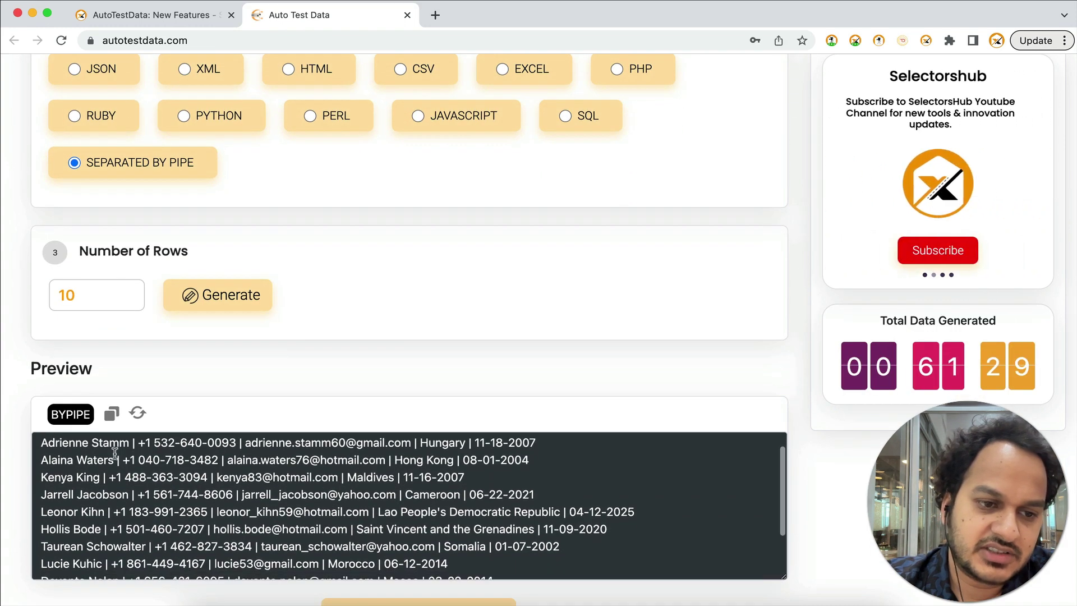
{"action": "scroll", "coordinate": [174, 450], "scroll_direction": "up", "scroll_amount": 1}
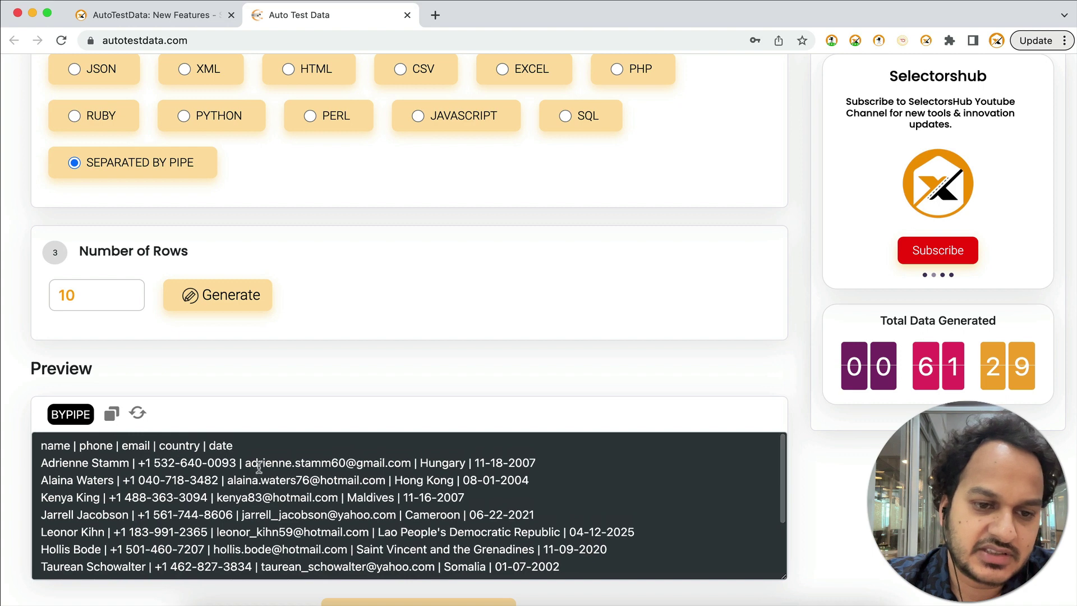
{"action": "left_click", "coordinate": [112, 414]}
{"action": "scroll", "coordinate": [157, 470], "scroll_direction": "down", "scroll_amount": 3}
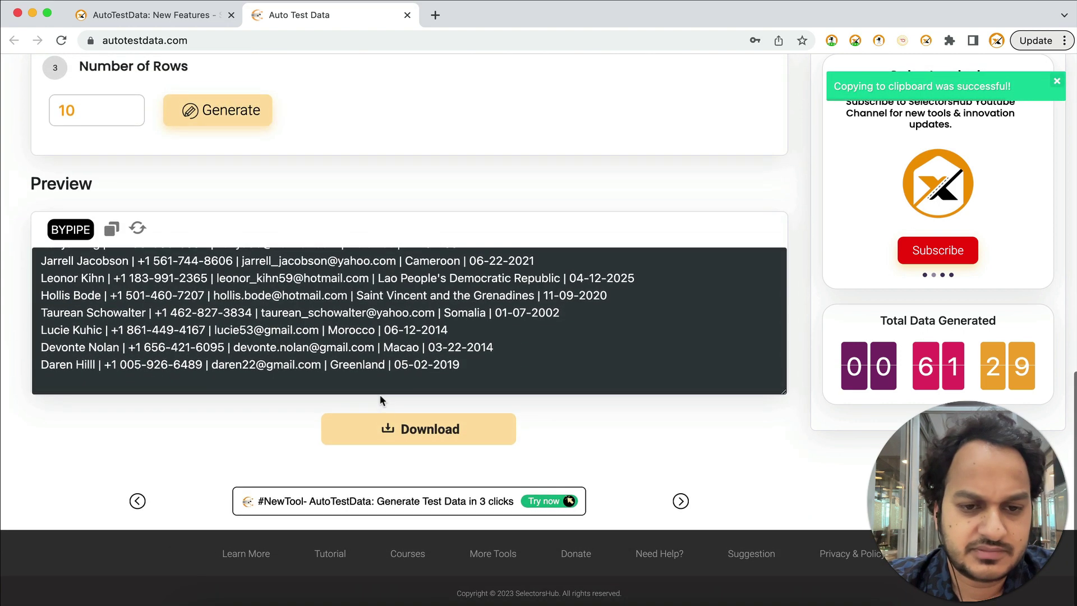
Step: Check the new features list for country-specific pin codes, then add a Postal / Zip row to the data types
{"action": "left_click", "coordinate": [152, 15]}
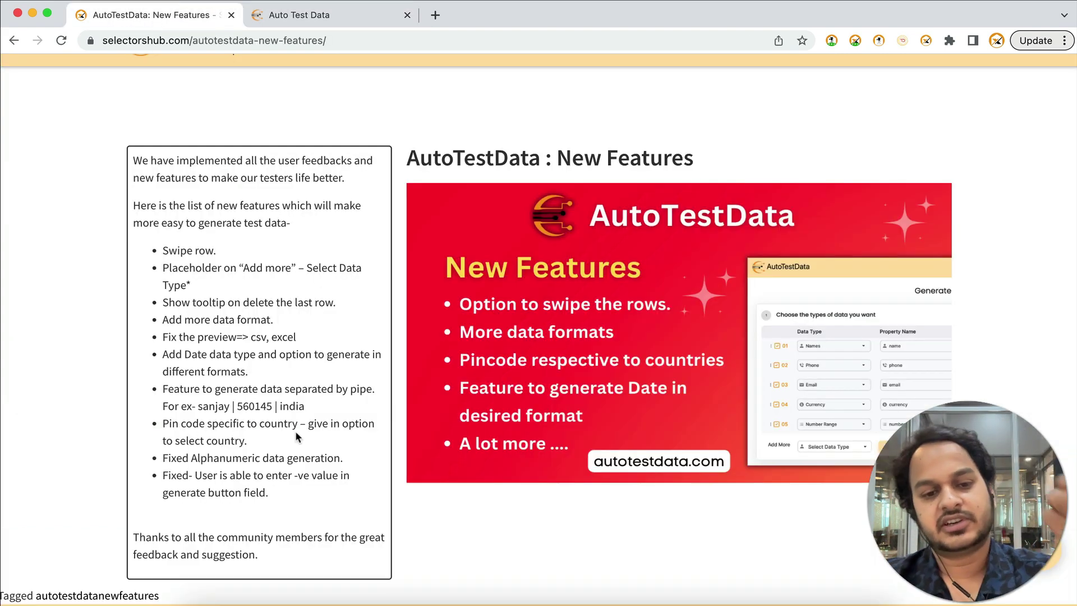
{"action": "left_click", "coordinate": [306, 23]}
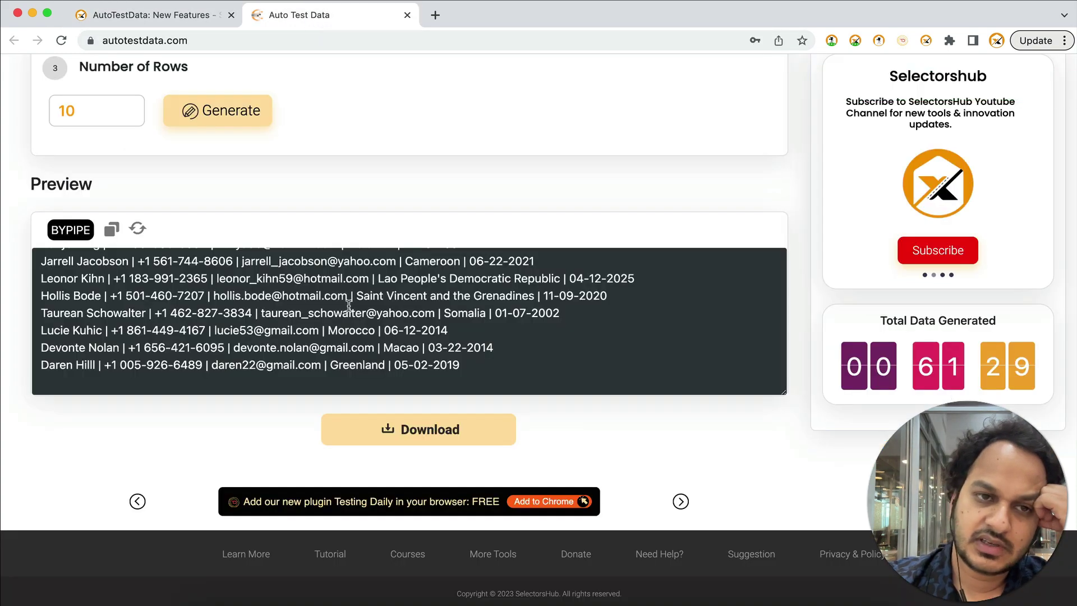
{"action": "scroll", "coordinate": [348, 306], "scroll_direction": "up", "scroll_amount": 10}
{"action": "scroll", "coordinate": [349, 306], "scroll_direction": "up", "scroll_amount": 2}
{"action": "left_click", "coordinate": [282, 471]}
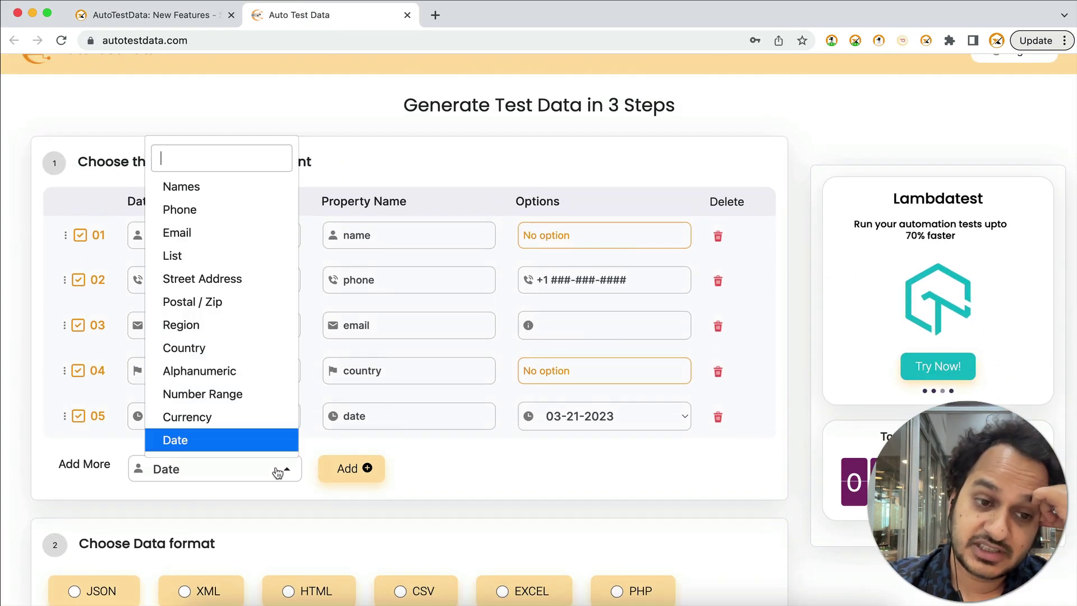
{"action": "left_click", "coordinate": [218, 306]}
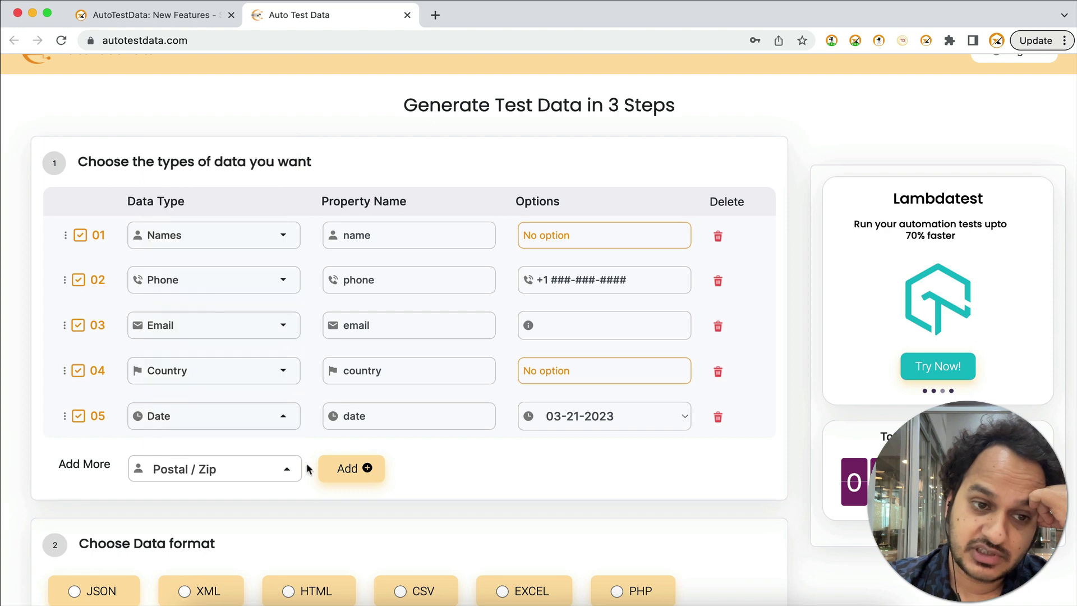
{"action": "left_click", "coordinate": [342, 477]}
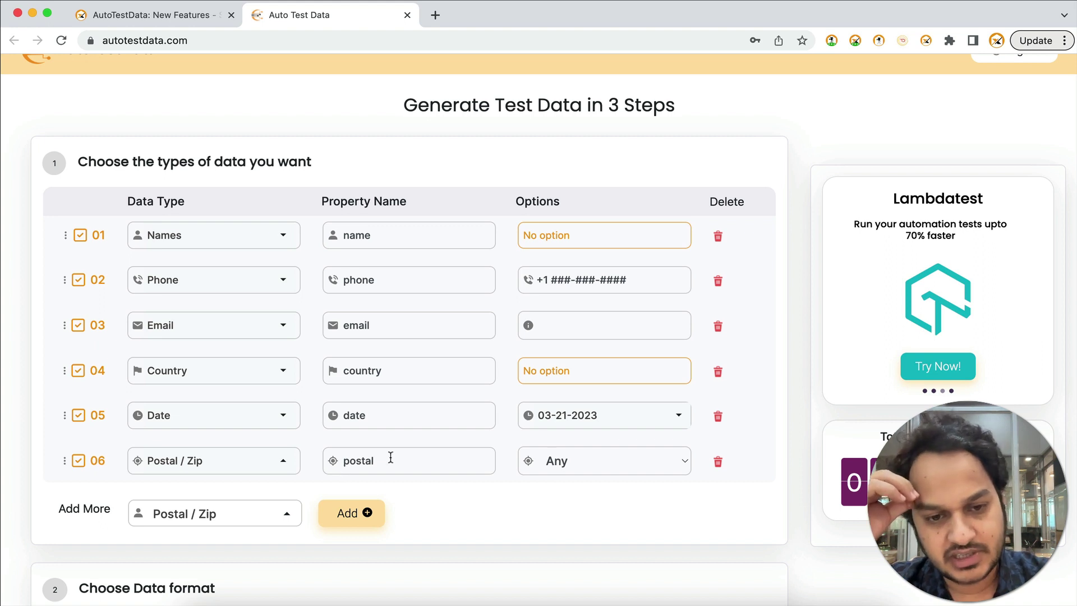
Step: Set the Postal / Zip row's country to India, generate 10 pipe-separated rows and view the postal codes in the preview
{"action": "left_click", "coordinate": [607, 461]}
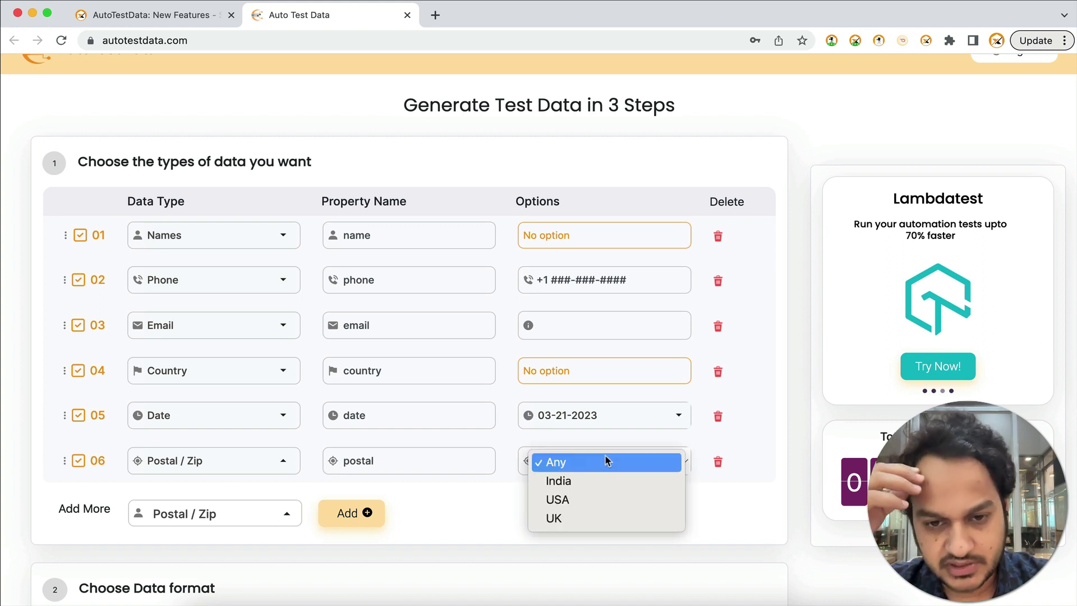
{"action": "left_click", "coordinate": [563, 484]}
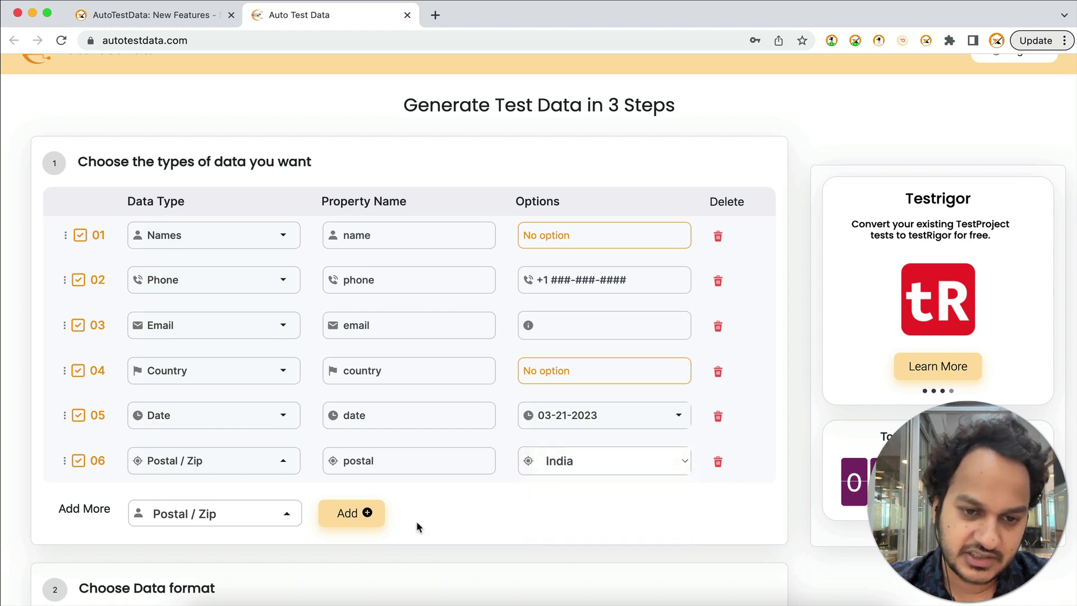
{"action": "scroll", "coordinate": [415, 522], "scroll_direction": "down", "scroll_amount": 4}
{"action": "scroll", "coordinate": [234, 516], "scroll_direction": "down", "scroll_amount": 3}
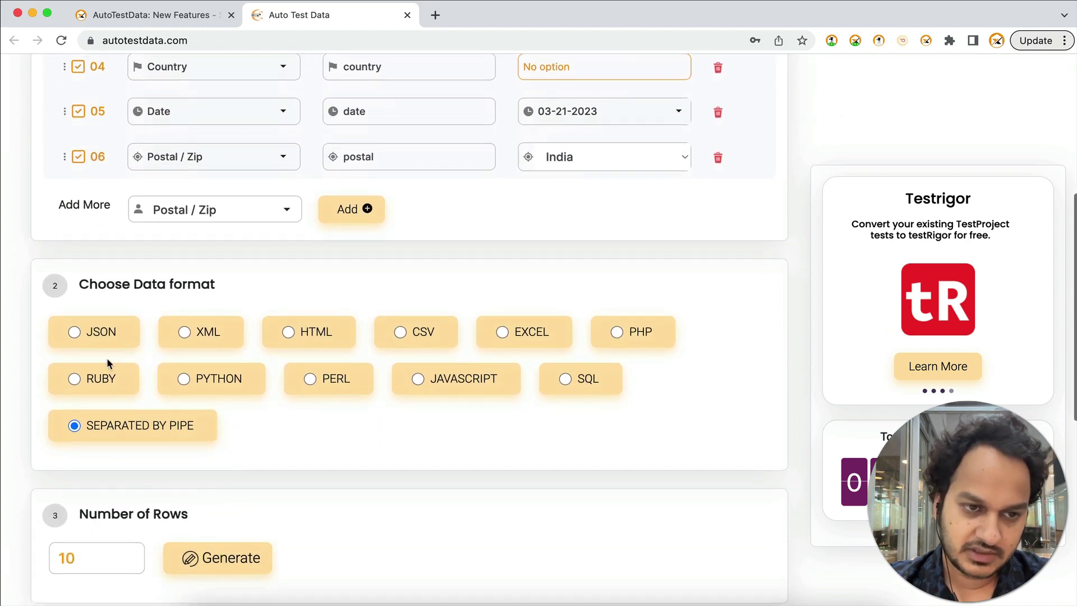
{"action": "left_click", "coordinate": [223, 562]}
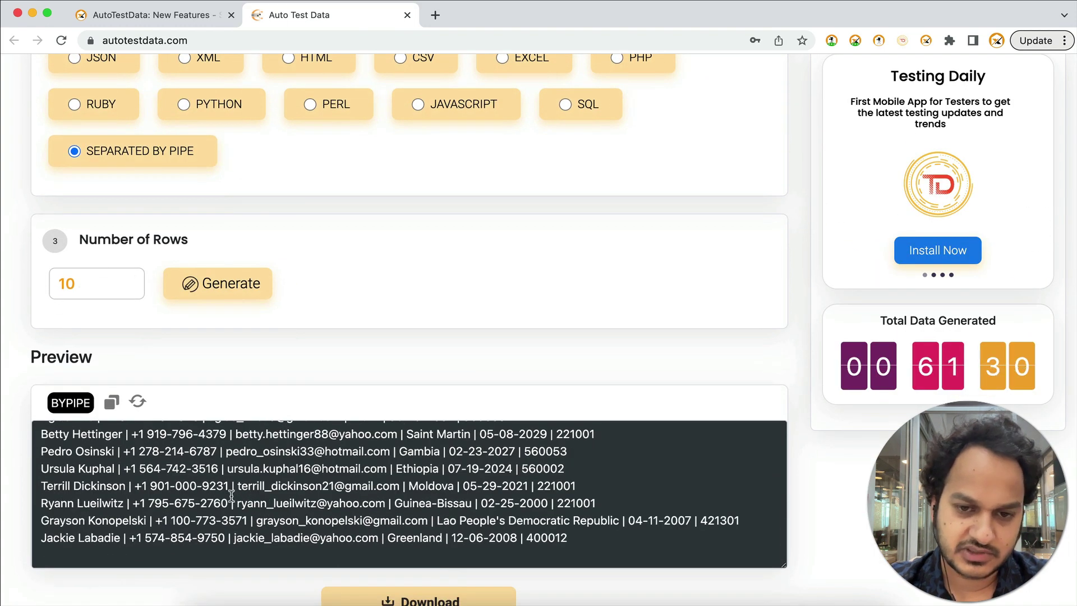
{"action": "scroll", "coordinate": [231, 495], "scroll_direction": "up", "scroll_amount": 2}
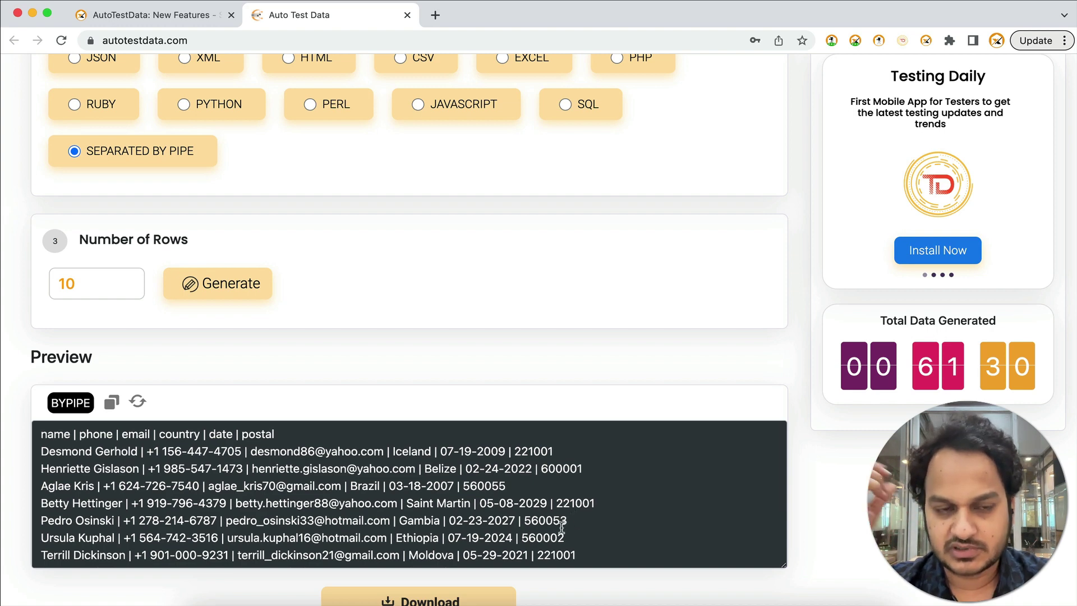
Step: Review the country options of the Postal / Zip row, then check the new features list for the alphanumeric fix
{"action": "scroll", "coordinate": [561, 527], "scroll_direction": "up", "scroll_amount": 15}
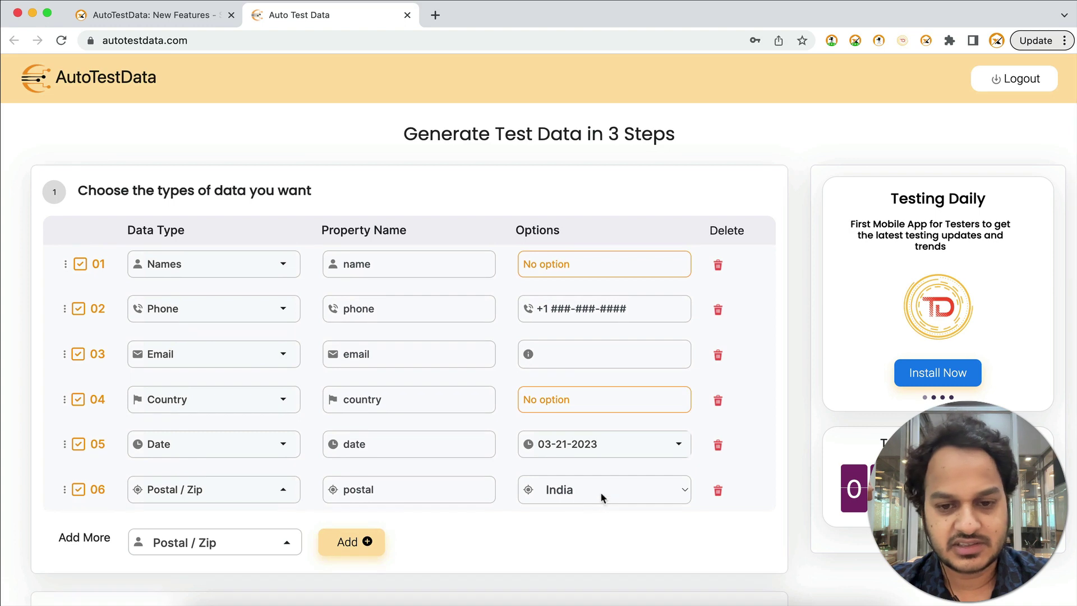
{"action": "left_click", "coordinate": [600, 494]}
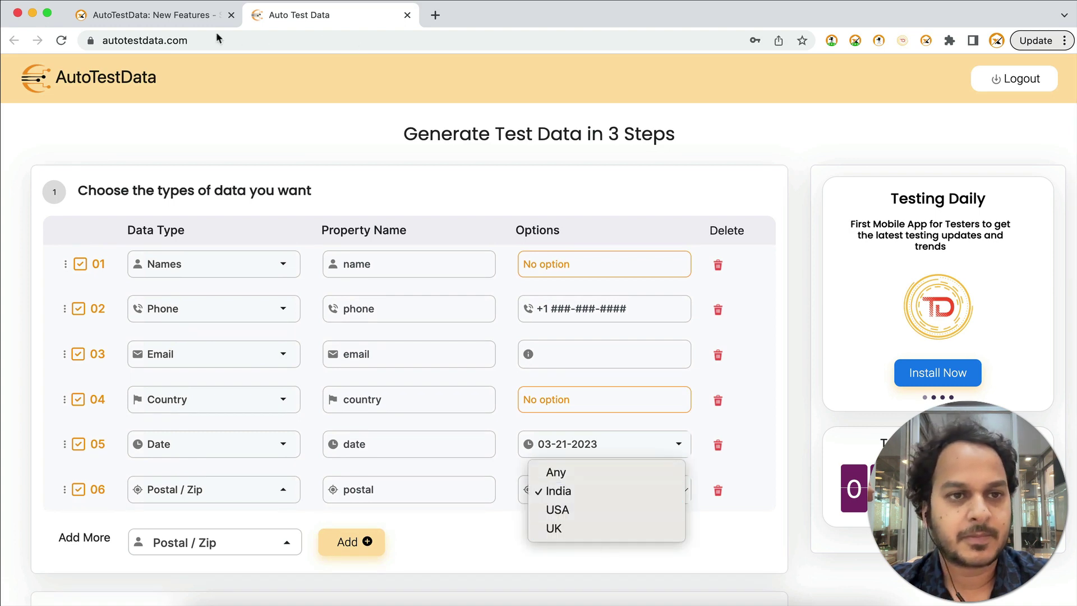
{"action": "left_click", "coordinate": [175, 16]}
{"action": "left_click", "coordinate": [176, 17]}
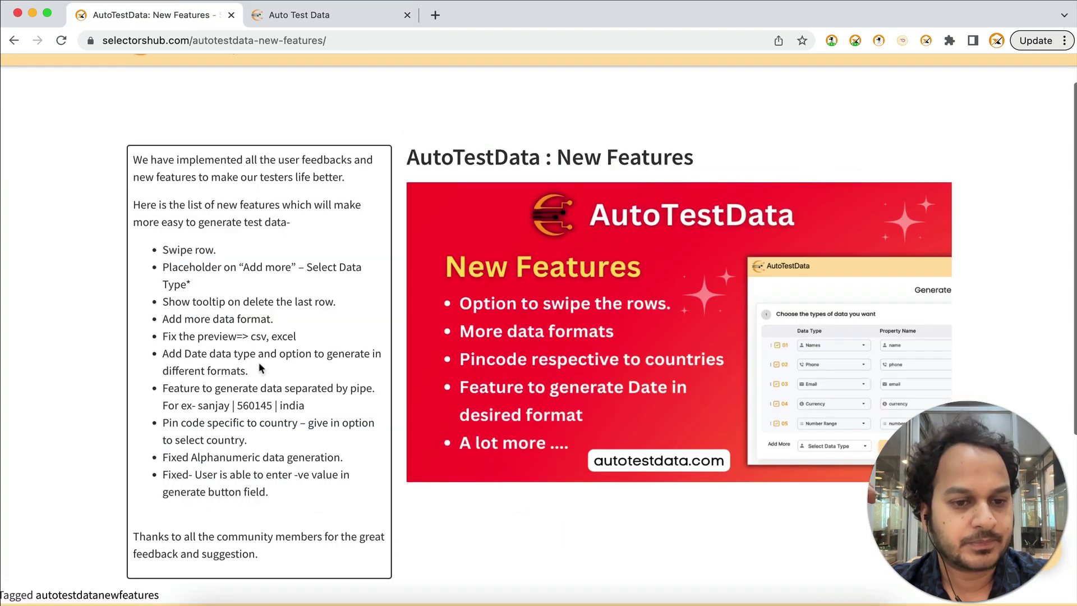
{"action": "scroll", "coordinate": [260, 368], "scroll_direction": "down", "scroll_amount": 3}
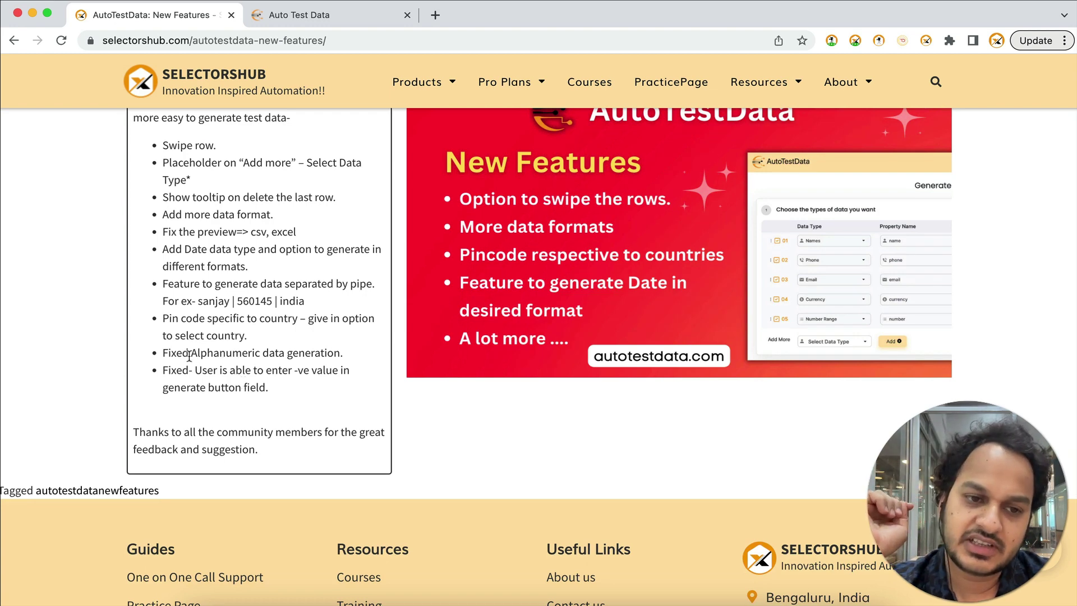
{"action": "left_click", "coordinate": [327, 17]}
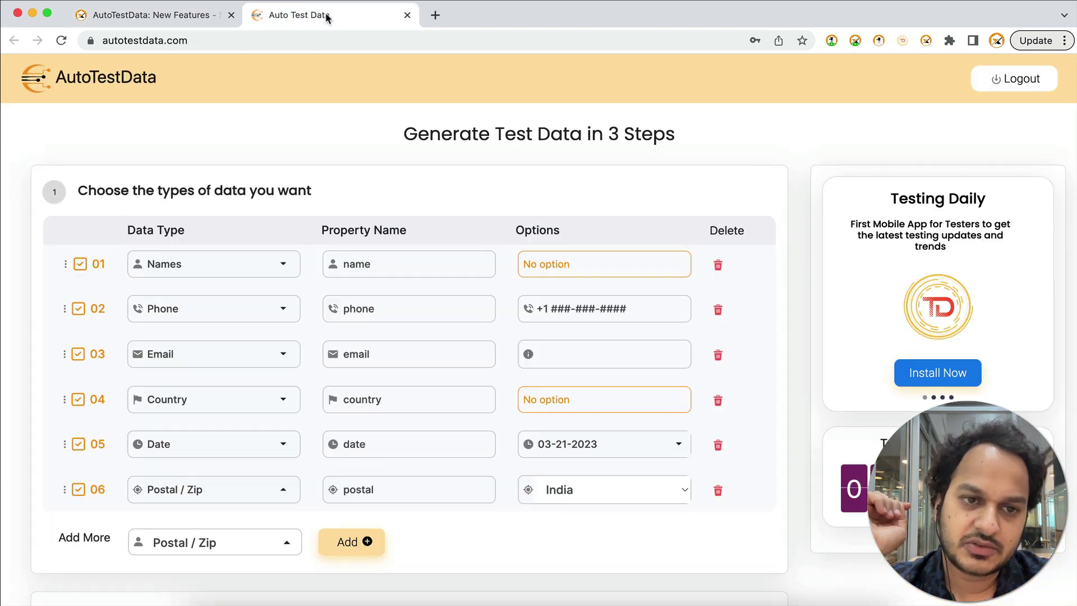
Step: Add an Alphanumeric row to the data types on the generator page
{"action": "scroll", "coordinate": [260, 297], "scroll_direction": "down", "scroll_amount": 5}
{"action": "scroll", "coordinate": [255, 337], "scroll_direction": "down", "scroll_amount": 3}
{"action": "left_click", "coordinate": [254, 200]}
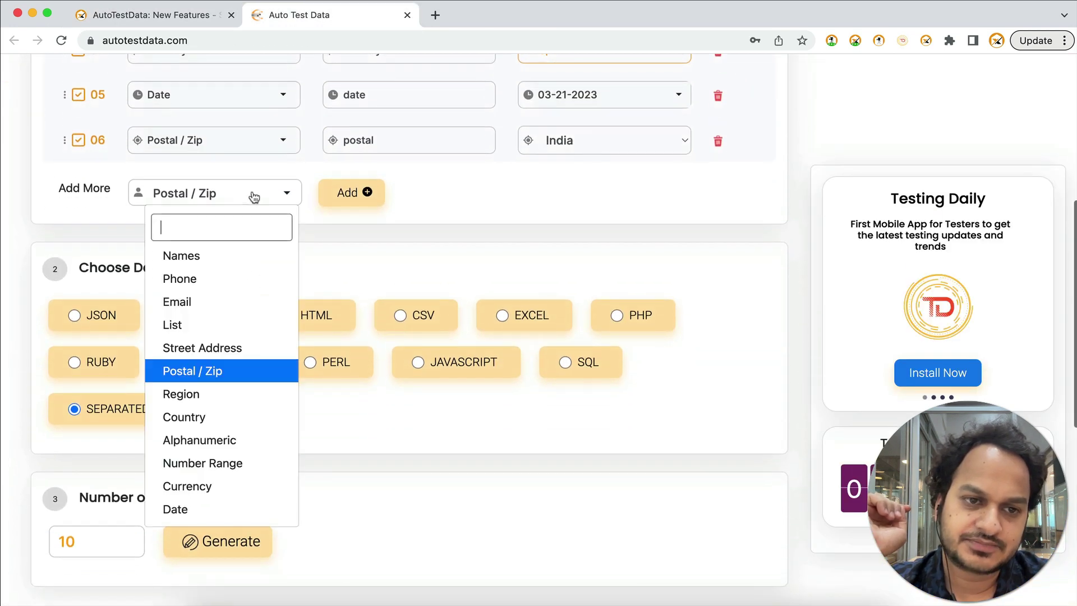
{"action": "left_click", "coordinate": [218, 439]}
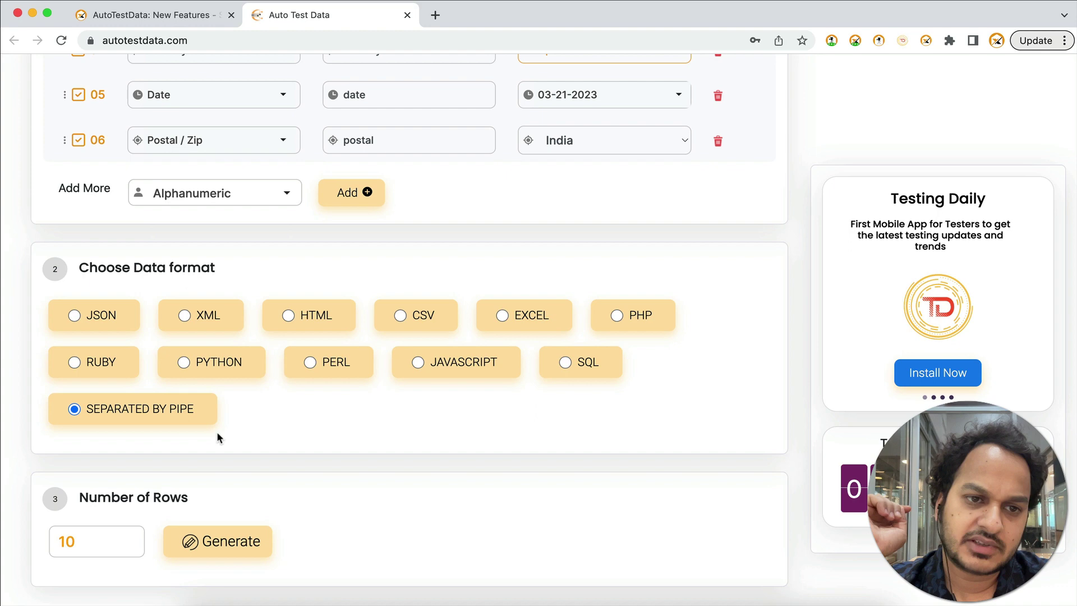
{"action": "left_click", "coordinate": [353, 193]}
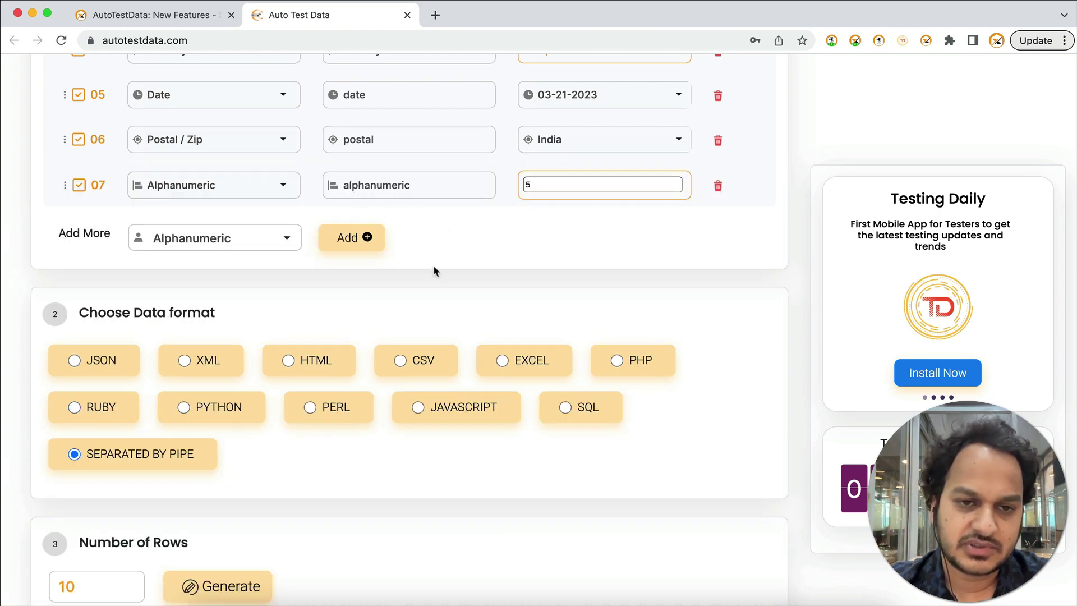
Step: Generate the 10 pipe-separated rows again and compare the alphanumeric values in the preview with the Alphanumeric row's length option
{"action": "scroll", "coordinate": [250, 400], "scroll_direction": "down", "scroll_amount": 3}
{"action": "left_click", "coordinate": [243, 437]}
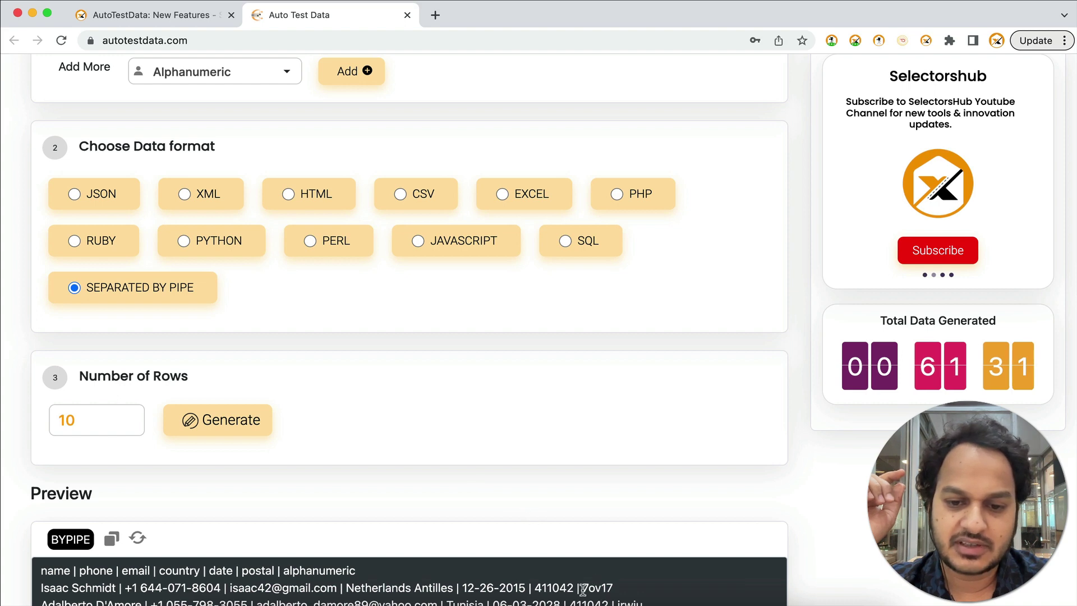
{"action": "scroll", "coordinate": [621, 584], "scroll_direction": "down", "scroll_amount": 3}
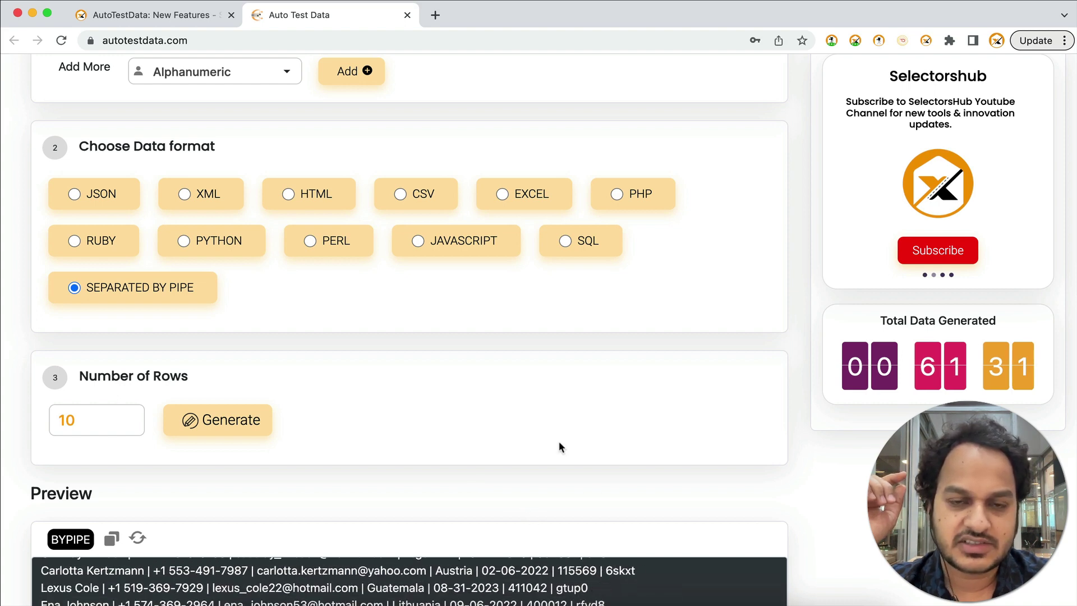
{"action": "scroll", "coordinate": [559, 441], "scroll_direction": "up", "scroll_amount": 10}
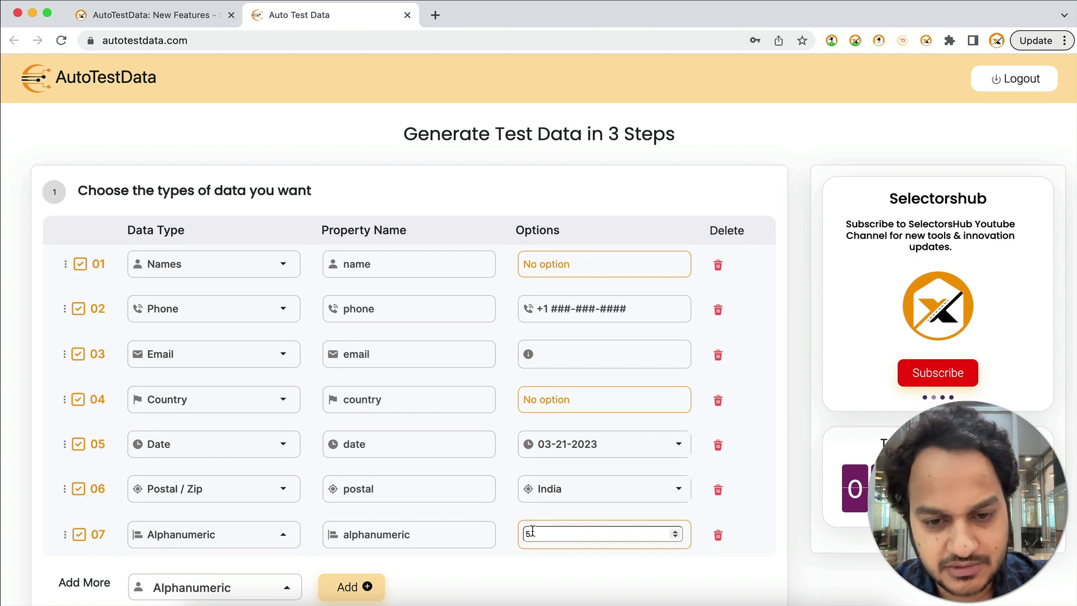
{"action": "scroll", "coordinate": [554, 548], "scroll_direction": "down", "scroll_amount": 10}
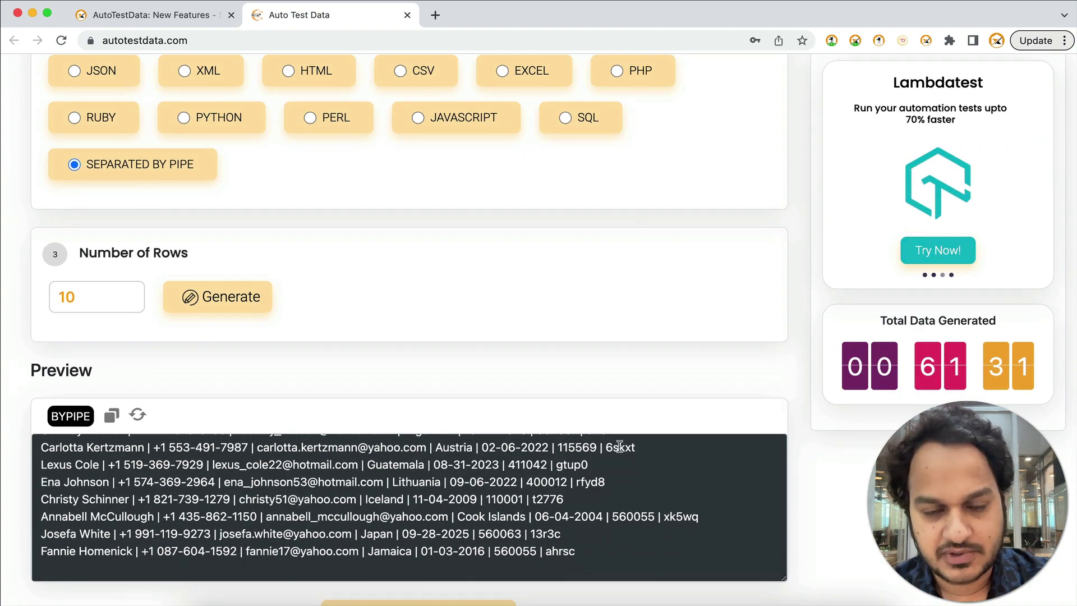
{"action": "scroll", "coordinate": [560, 322], "scroll_direction": "up", "scroll_amount": 10}
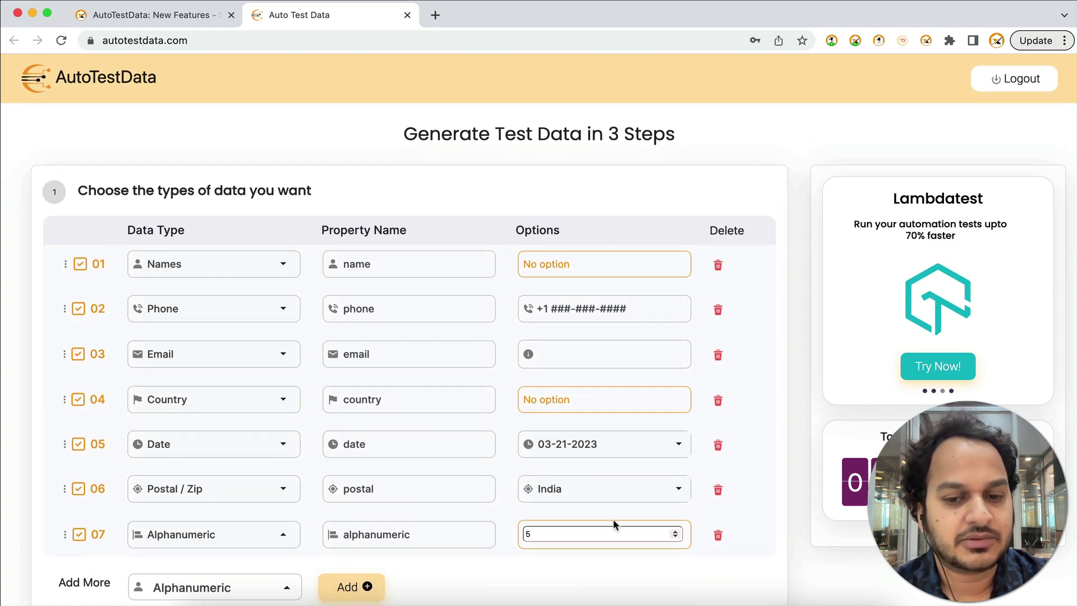
Step: Check the new features list for the negative-value fix and return to the generator's Number of Rows setting
{"action": "left_click", "coordinate": [137, 16]}
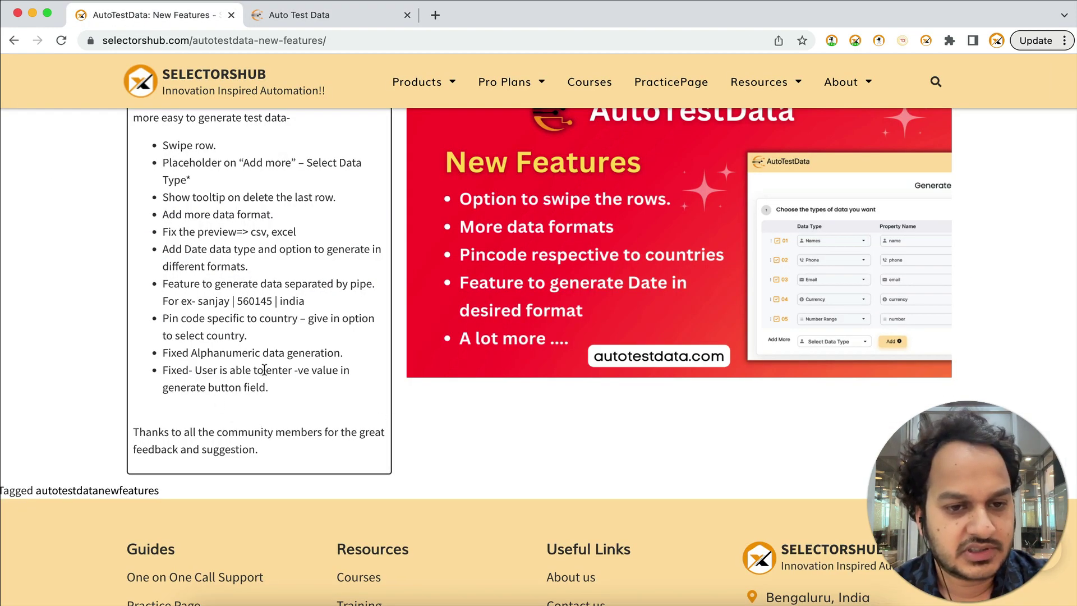
{"action": "scroll", "coordinate": [252, 399], "scroll_direction": "down", "scroll_amount": 2}
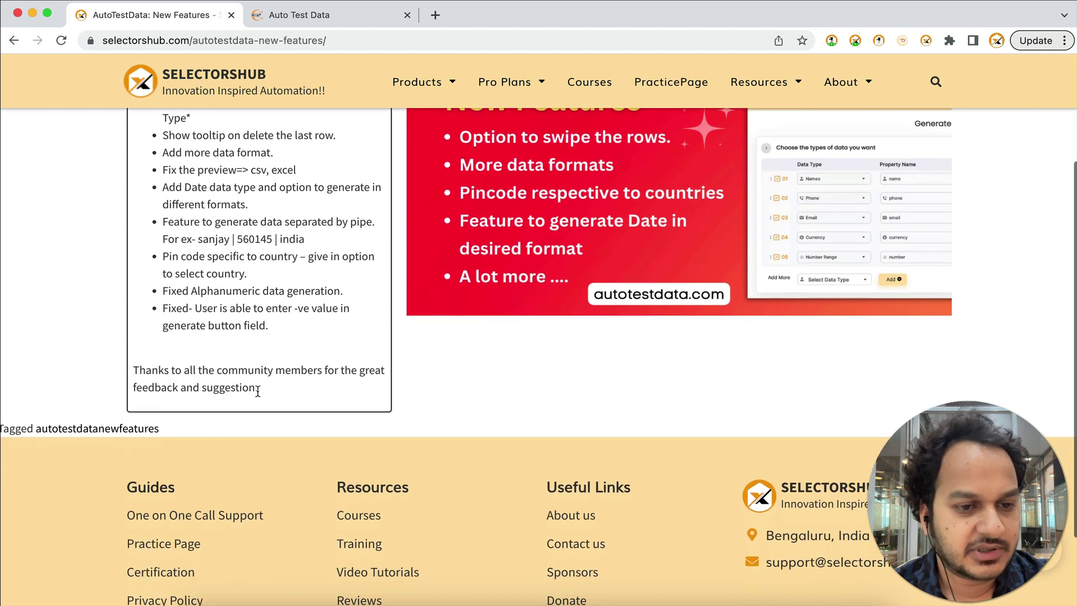
{"action": "left_click", "coordinate": [288, 23]}
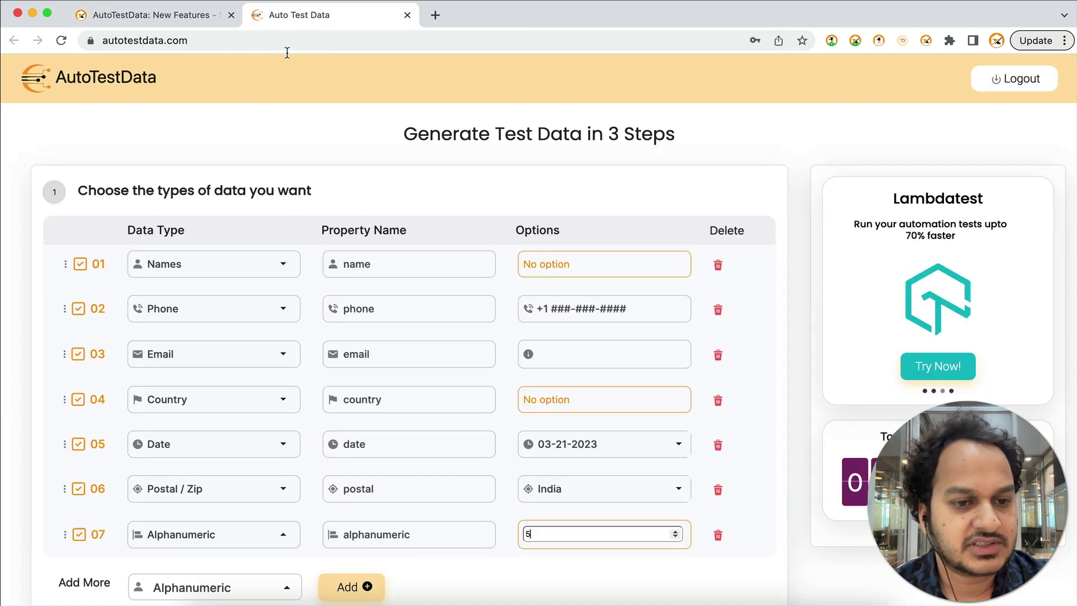
{"action": "scroll", "coordinate": [244, 412], "scroll_direction": "down", "scroll_amount": 9}
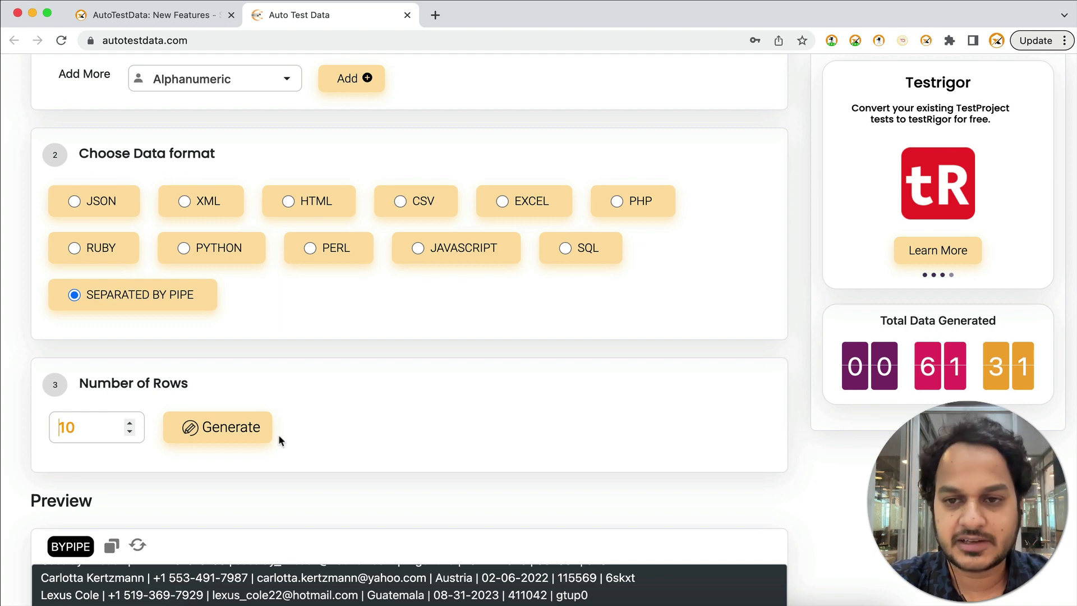
{"action": "scroll", "coordinate": [278, 434], "scroll_direction": "up", "scroll_amount": 10}
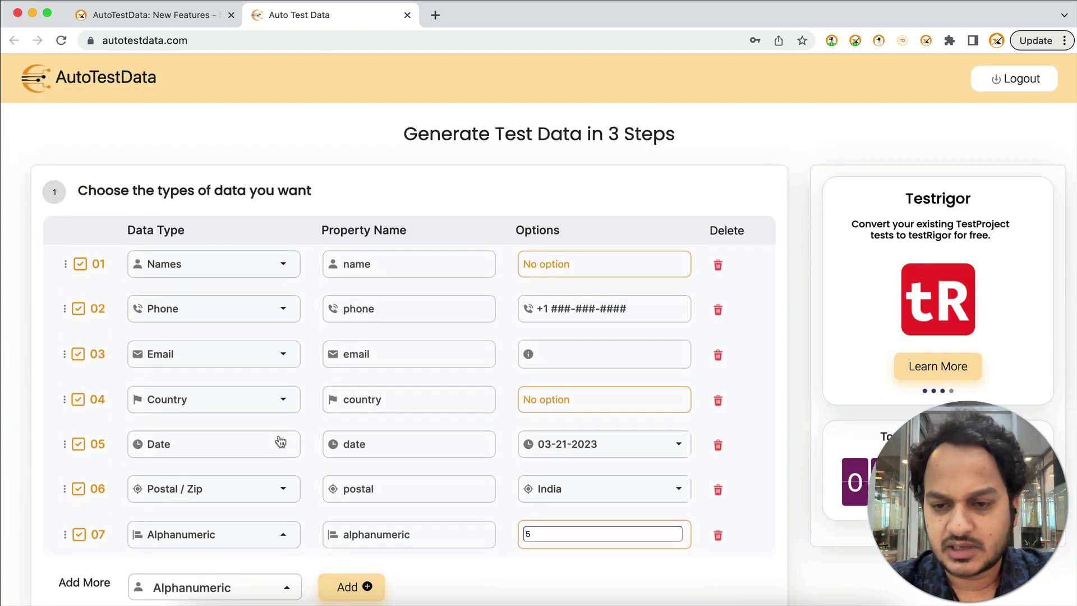
{"action": "scroll", "coordinate": [281, 440], "scroll_direction": "down", "scroll_amount": 5}
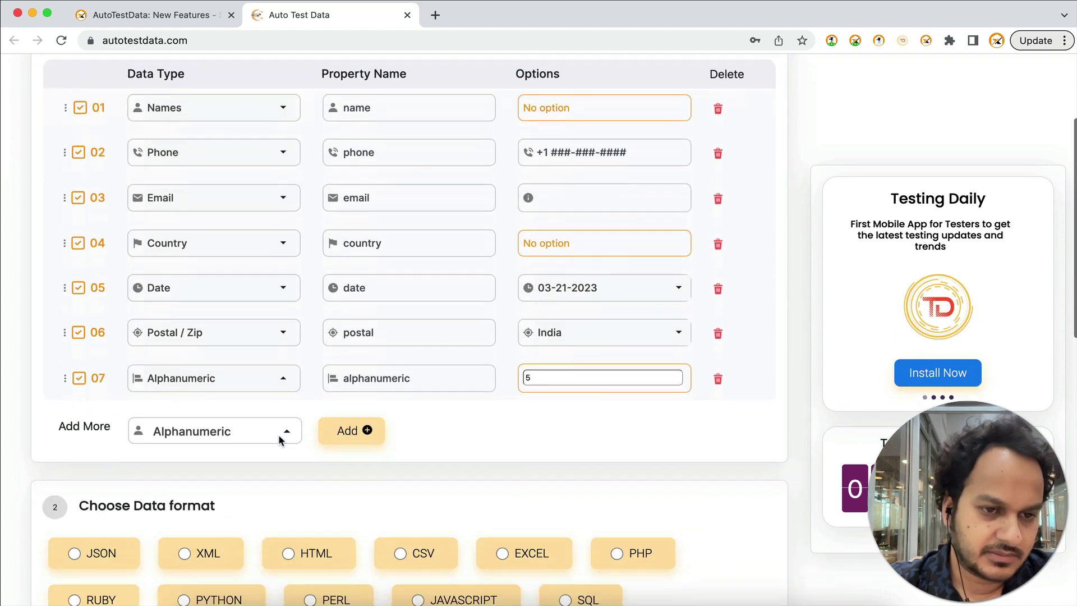
{"action": "scroll", "coordinate": [277, 435], "scroll_direction": "down", "scroll_amount": 3}
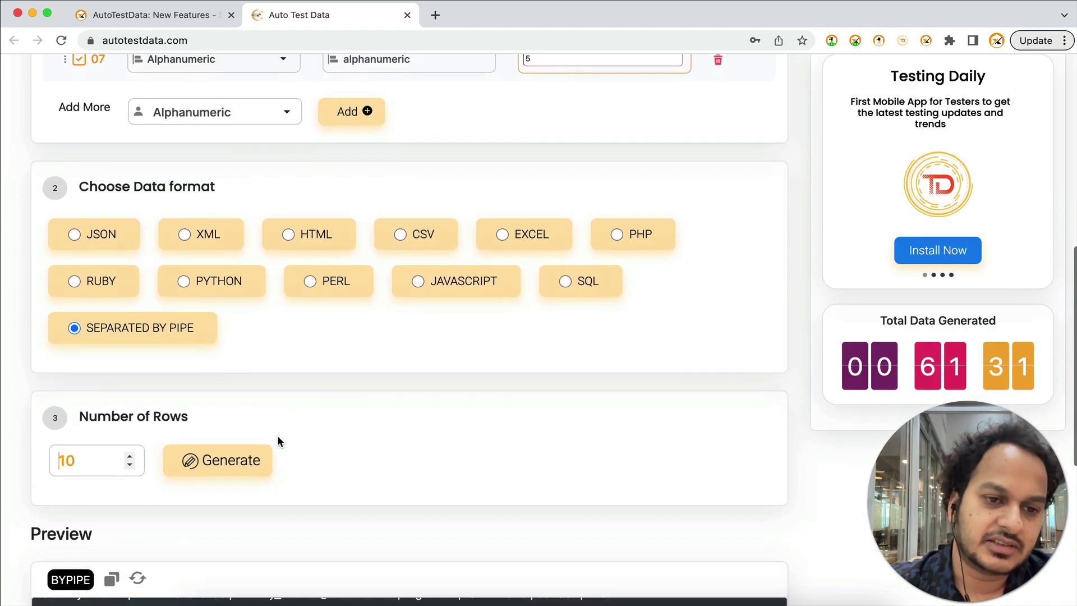
{"action": "scroll", "coordinate": [277, 435], "scroll_direction": "down", "scroll_amount": 6}
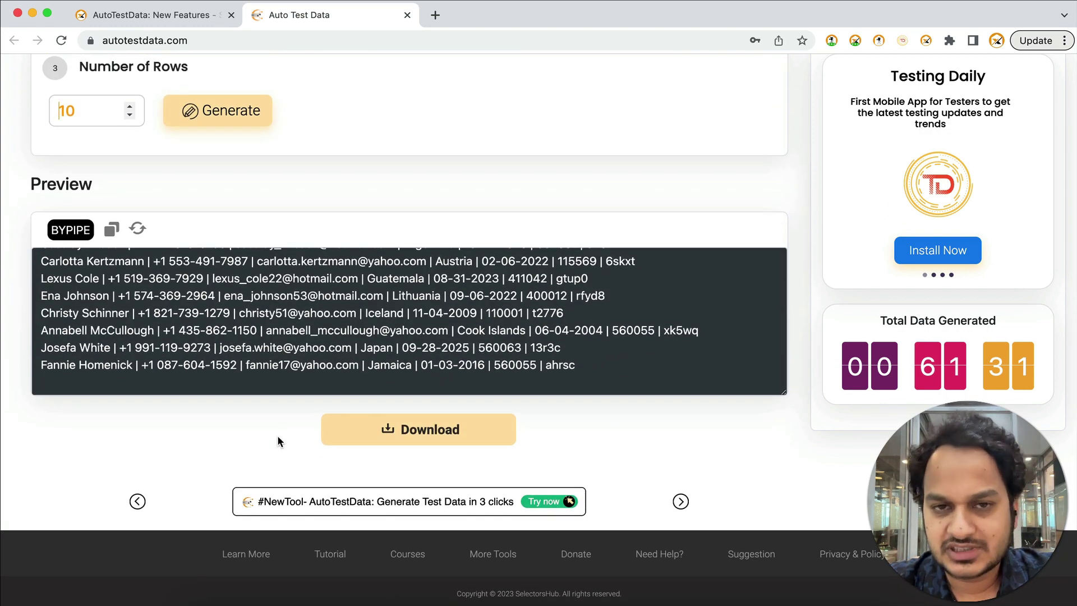
Step: Reload the generator page, generate 10 rows of JSON data from the default data types and view the preview
{"action": "scroll", "coordinate": [277, 441], "scroll_direction": "up", "scroll_amount": 15}
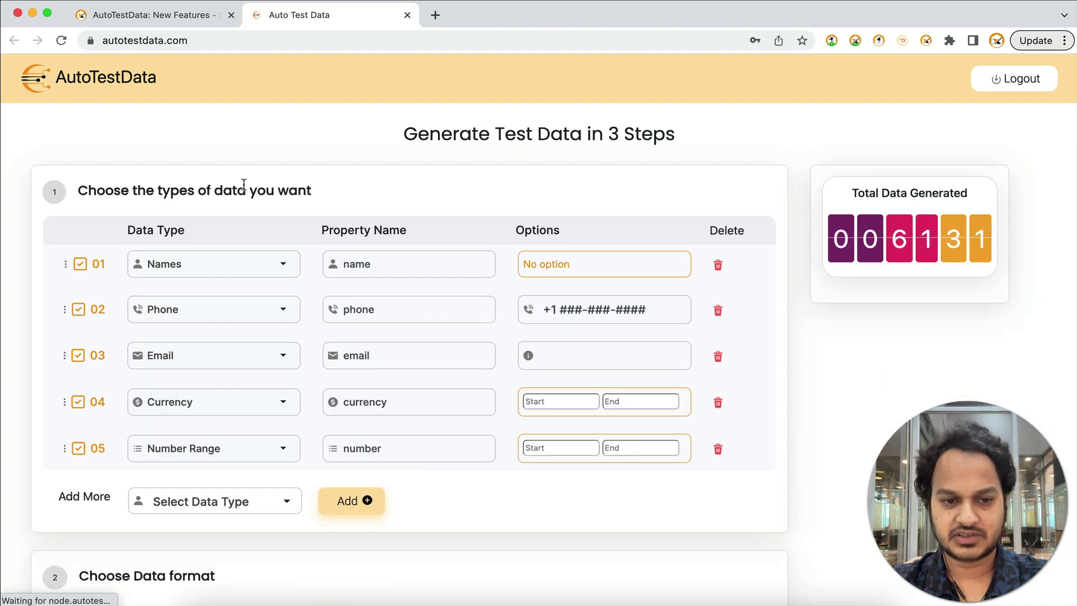
{"action": "scroll", "coordinate": [337, 426], "scroll_direction": "down", "scroll_amount": 5}
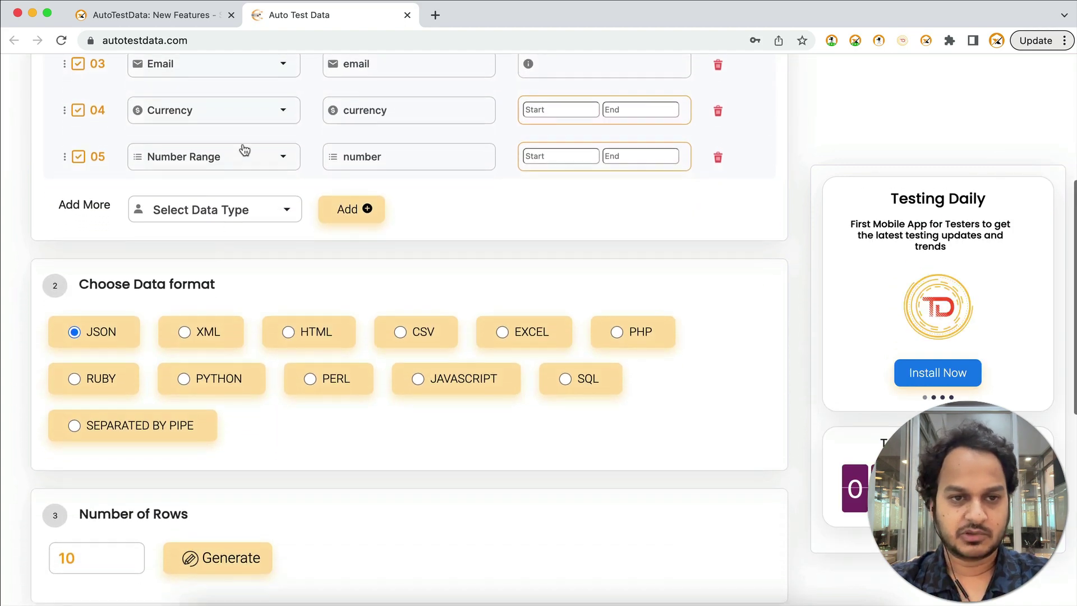
{"action": "scroll", "coordinate": [241, 150], "scroll_direction": "up", "scroll_amount": 2}
{"action": "scroll", "coordinate": [244, 150], "scroll_direction": "down", "scroll_amount": 3}
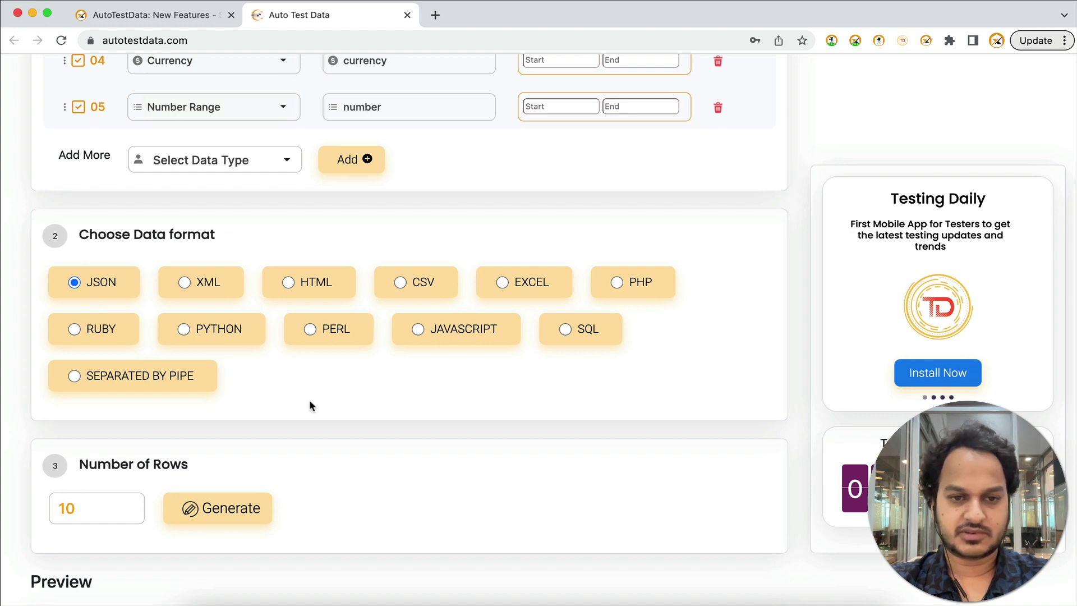
{"action": "left_click", "coordinate": [217, 508]}
{"action": "scroll", "coordinate": [260, 339], "scroll_direction": "down", "scroll_amount": 7}
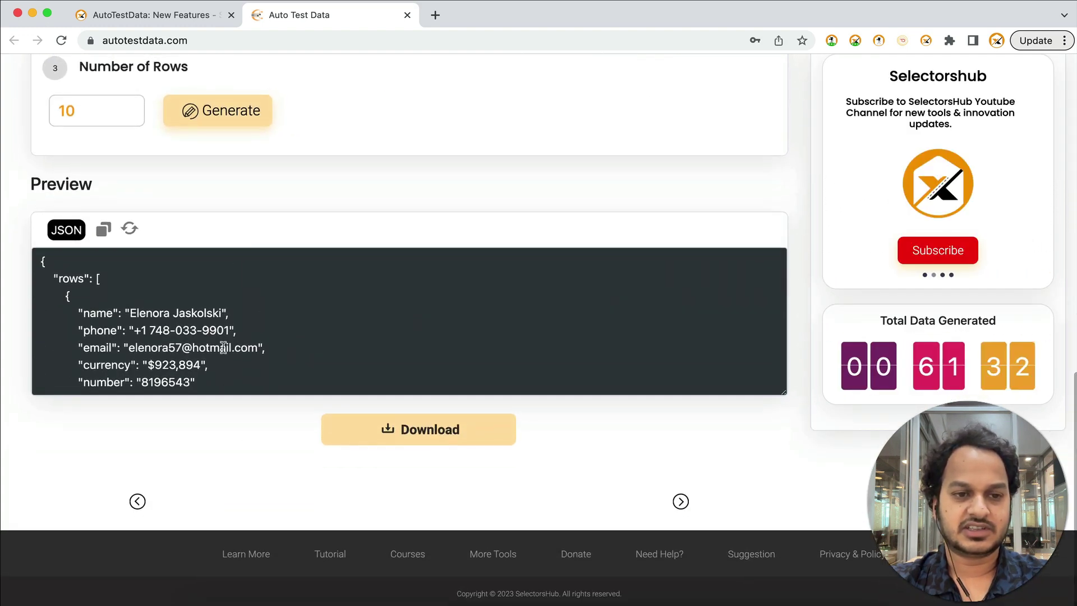
Step: Set the number of rows to 100, generate the JSON data and look through the rows in the preview
{"action": "scroll", "coordinate": [228, 353], "scroll_direction": "down", "scroll_amount": 3}
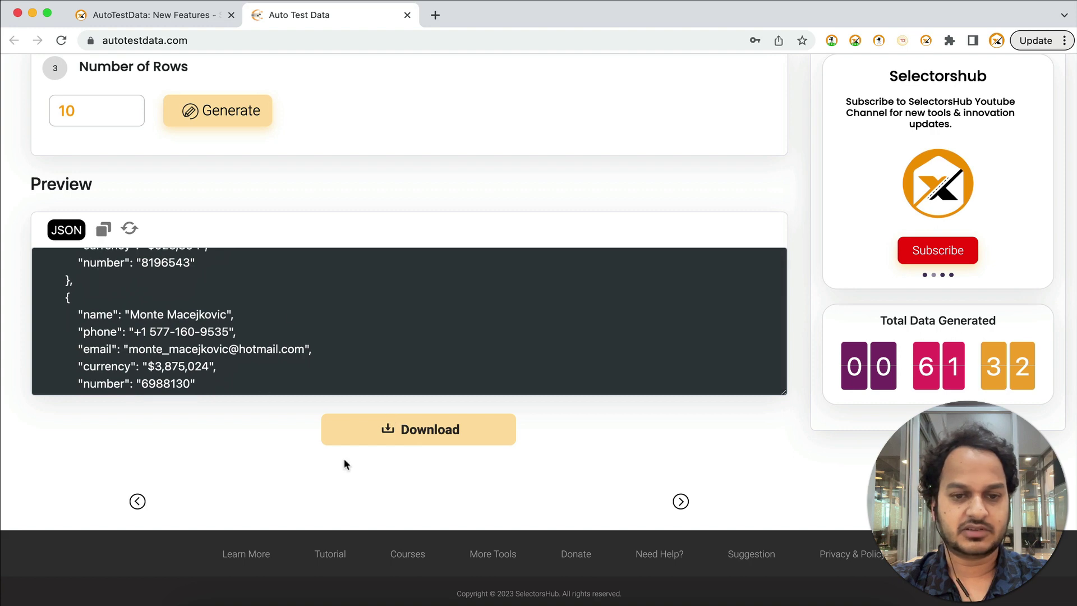
{"action": "scroll", "coordinate": [288, 319], "scroll_direction": "up", "scroll_amount": 5}
{"action": "left_click", "coordinate": [90, 115]}
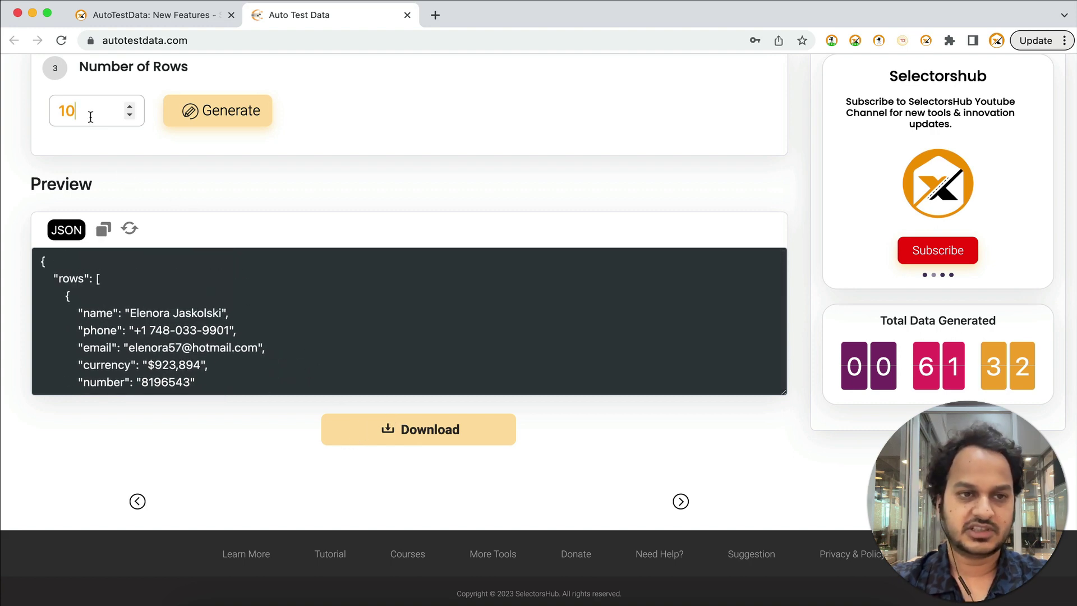
{"action": "type", "text": "0"}
{"action": "left_click", "coordinate": [197, 115]}
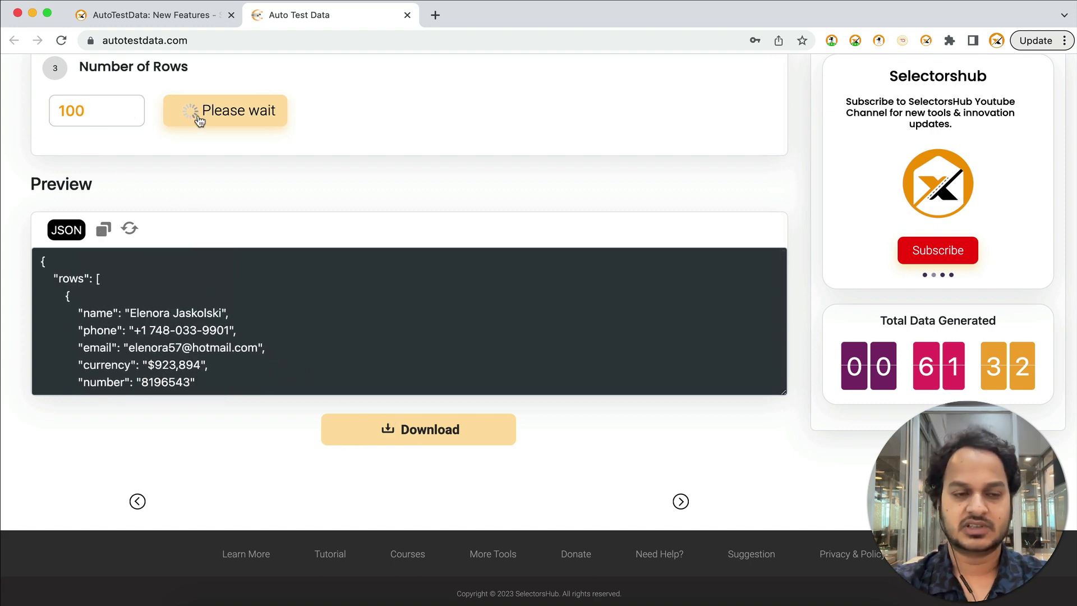
{"action": "scroll", "coordinate": [250, 331], "scroll_direction": "down", "scroll_amount": 5}
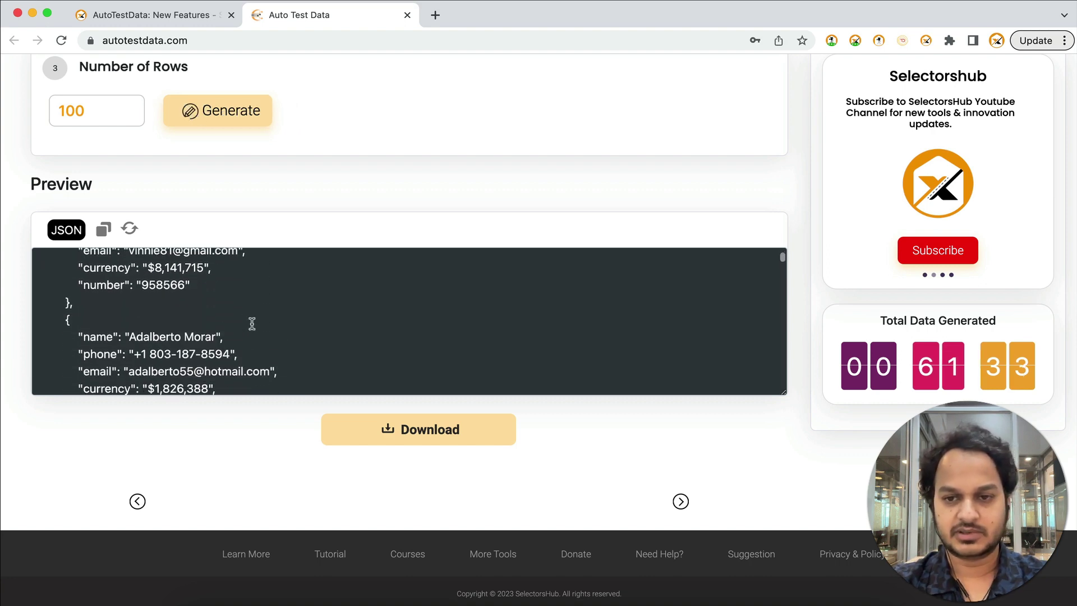
{"action": "scroll", "coordinate": [252, 324], "scroll_direction": "up", "scroll_amount": 15}
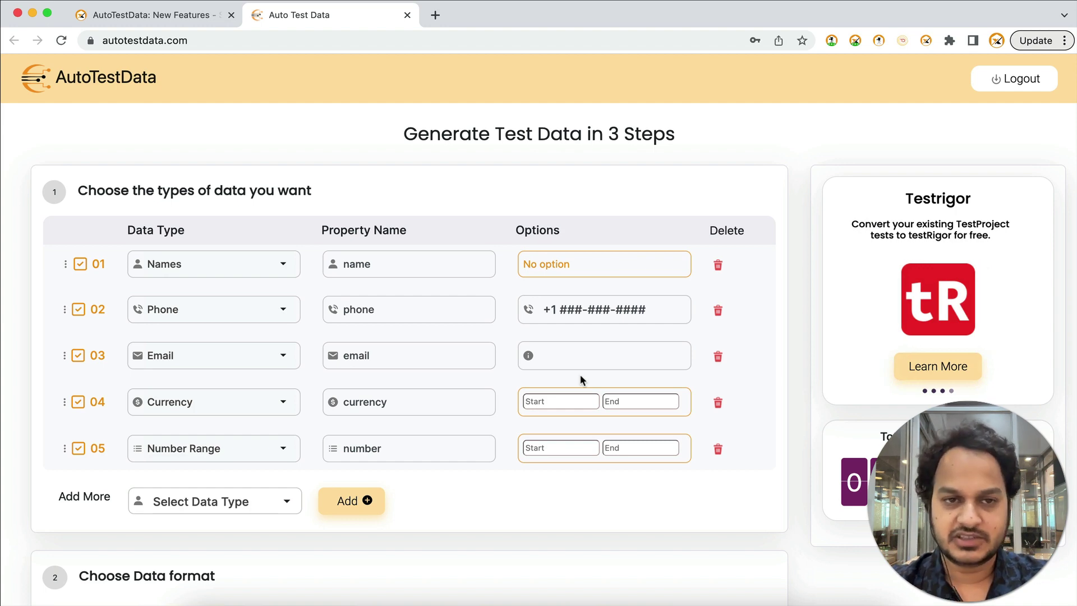
Step: Open the Suggestion page from the generator's footer and review the closed and cancelled AutoTestData issues listed there
{"action": "scroll", "coordinate": [580, 374], "scroll_direction": "down", "scroll_amount": 13}
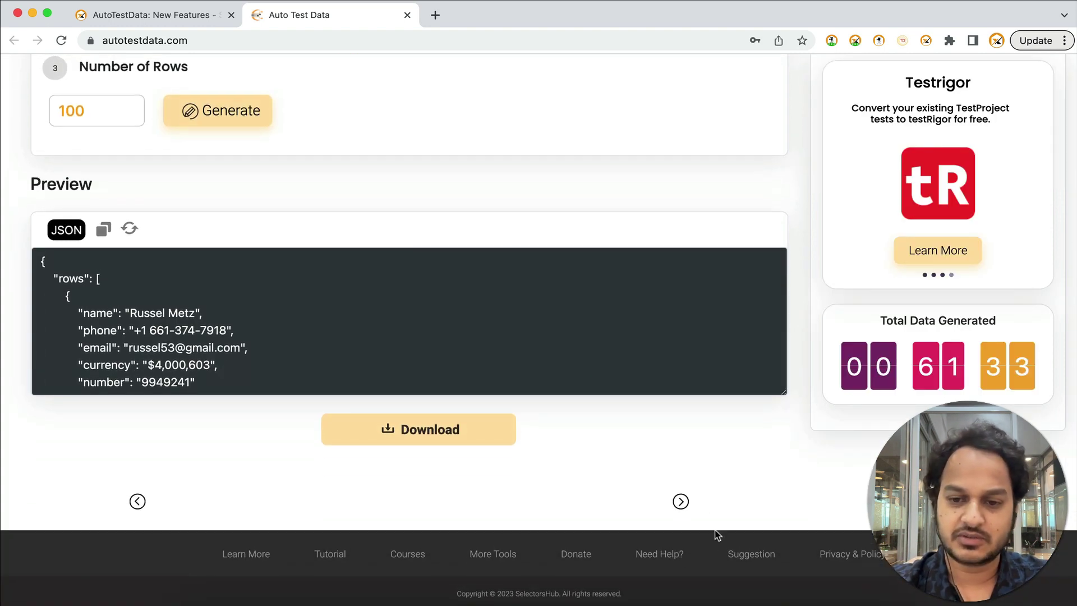
{"action": "left_click", "coordinate": [750, 557]}
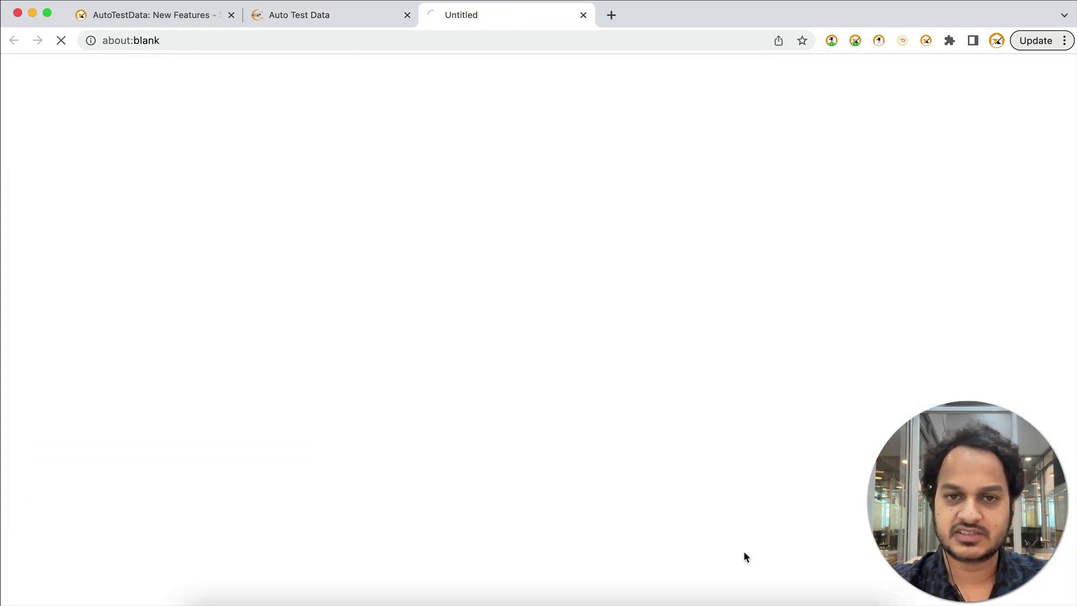
{"action": "scroll", "coordinate": [557, 188], "scroll_direction": "down", "scroll_amount": 3}
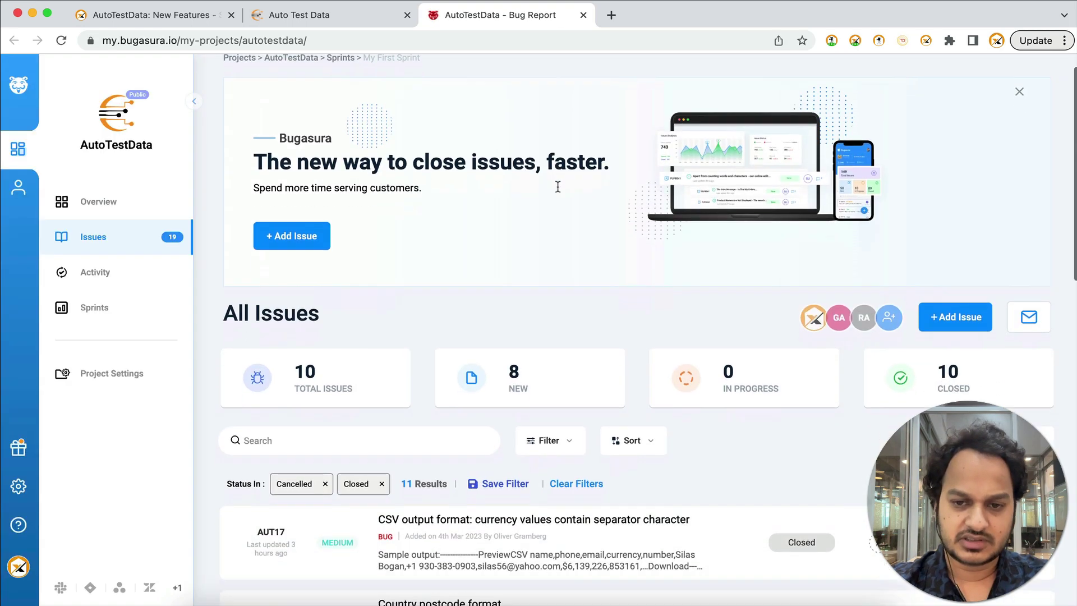
{"action": "scroll", "coordinate": [557, 192], "scroll_direction": "down", "scroll_amount": 3}
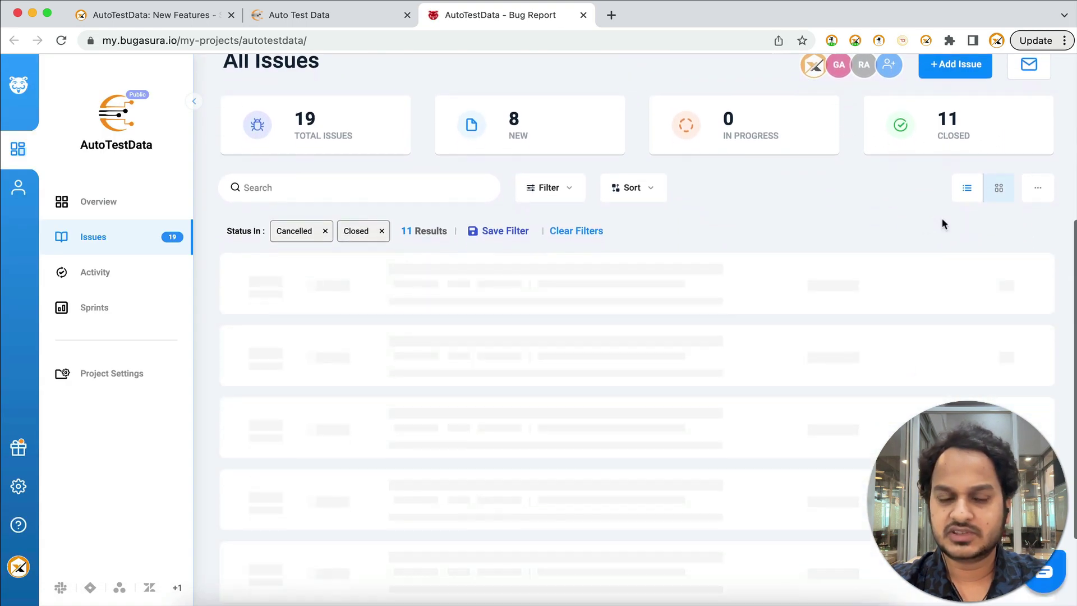
{"action": "scroll", "coordinate": [522, 275], "scroll_direction": "down", "scroll_amount": 2}
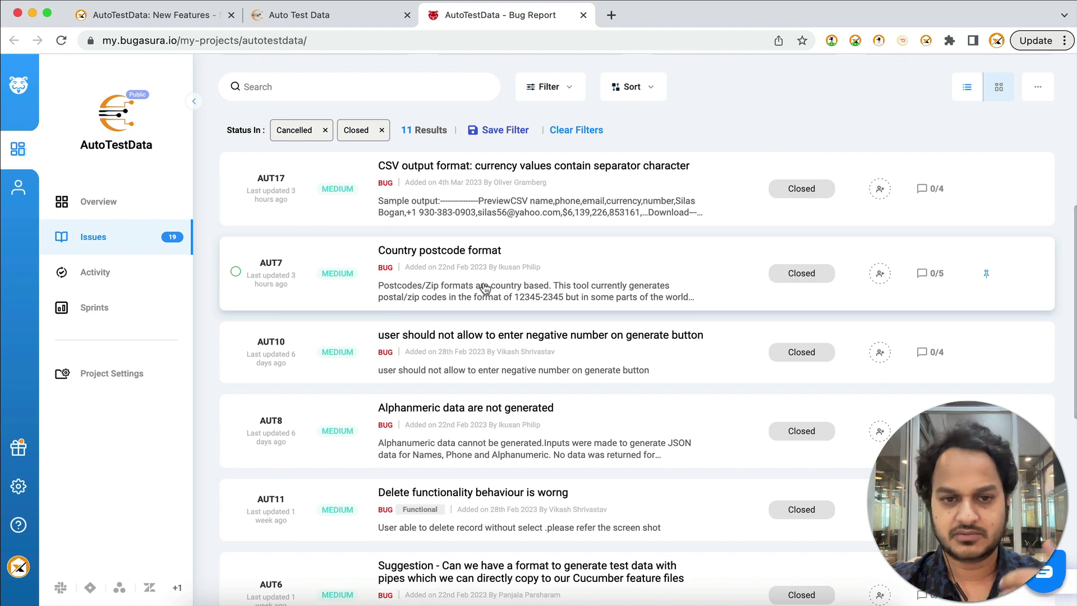
{"action": "scroll", "coordinate": [427, 225], "scroll_direction": "down", "scroll_amount": 1}
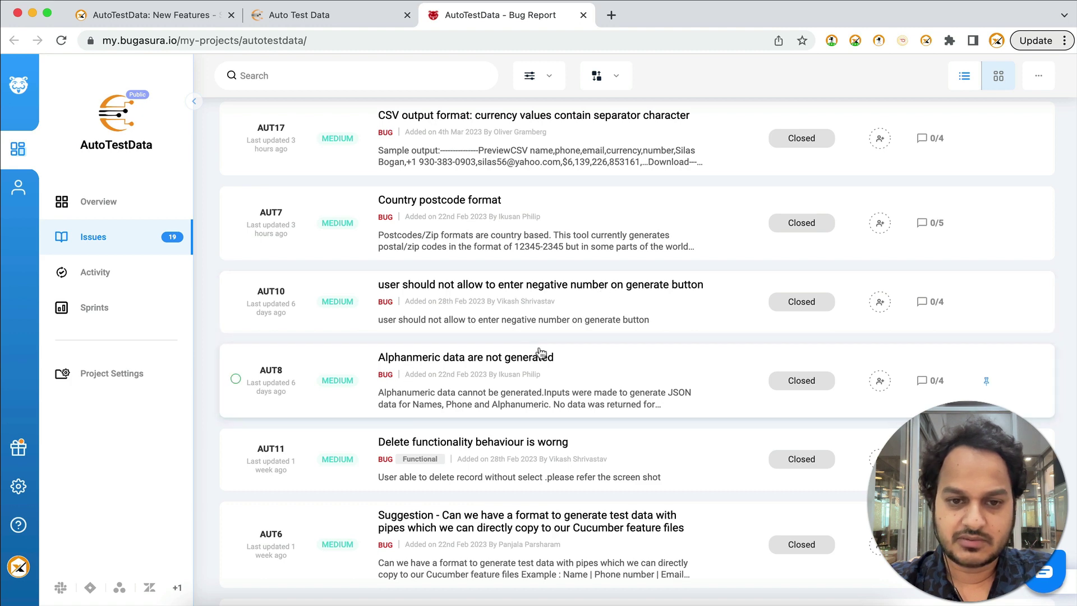
{"action": "scroll", "coordinate": [543, 358], "scroll_direction": "down", "scroll_amount": 2}
{"action": "scroll", "coordinate": [543, 357], "scroll_direction": "down", "scroll_amount": 1}
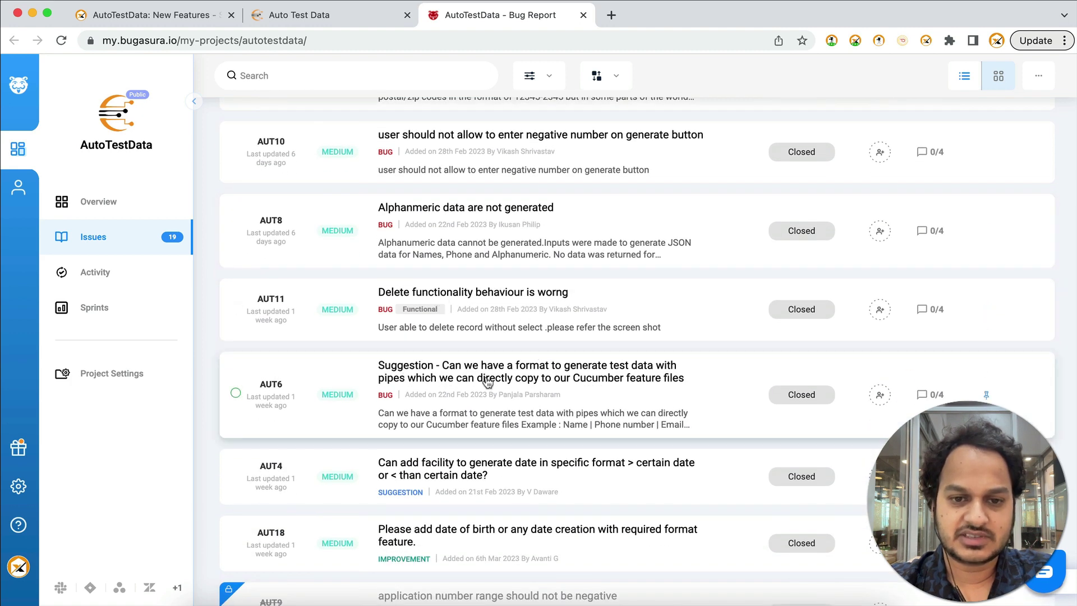
{"action": "scroll", "coordinate": [567, 379], "scroll_direction": "down", "scroll_amount": 1}
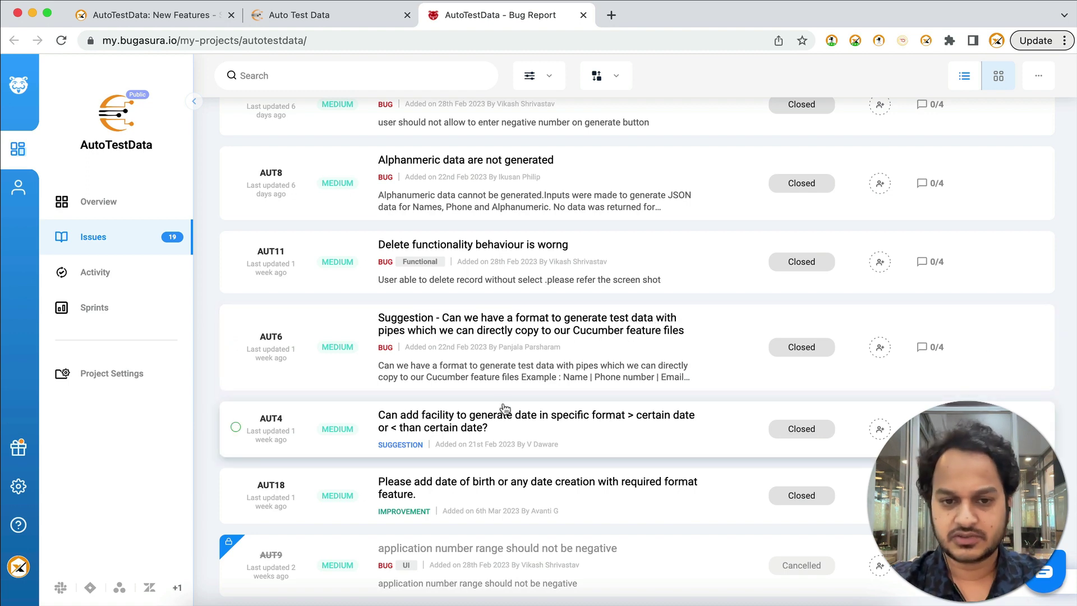
{"action": "scroll", "coordinate": [504, 408], "scroll_direction": "down", "scroll_amount": 3}
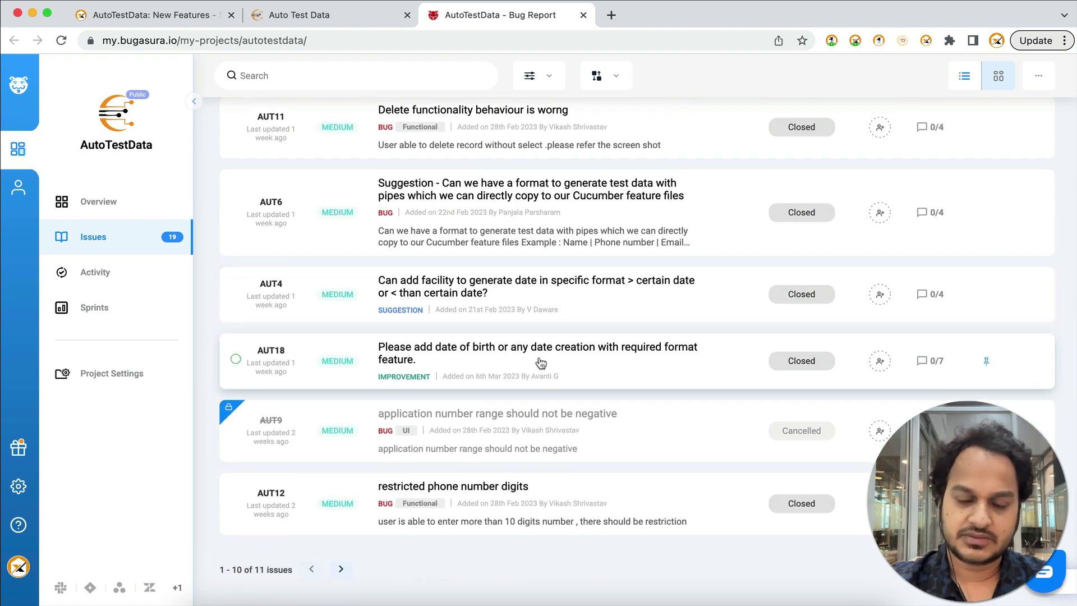
{"action": "scroll", "coordinate": [525, 247], "scroll_direction": "up", "scroll_amount": 15}
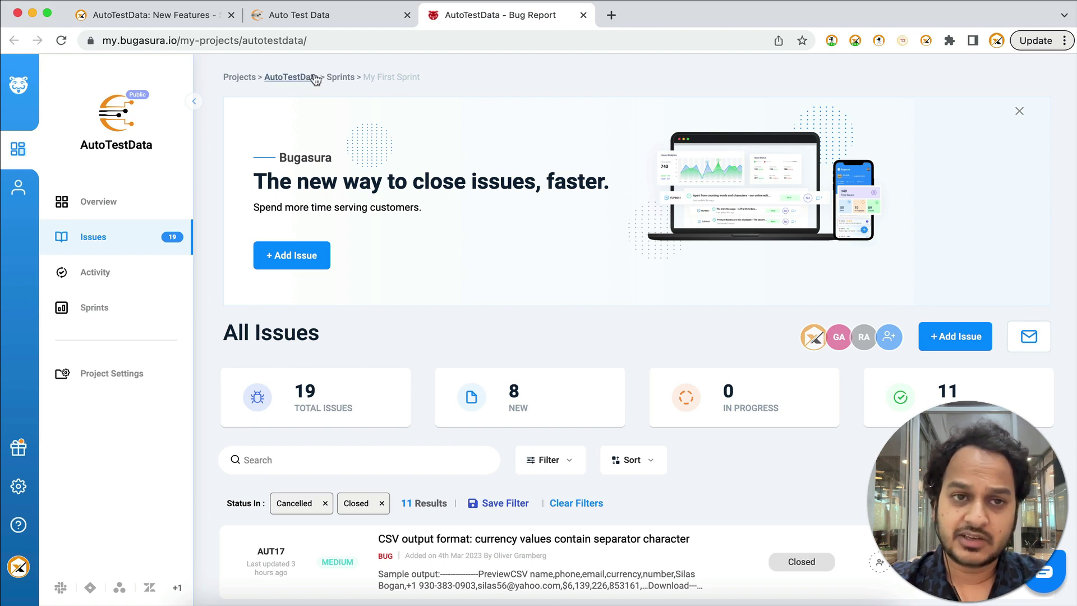
Step: Return to the AutoTestData generator page and locate the Suggestion link in its footer
{"action": "left_click", "coordinate": [321, 17]}
{"action": "scroll", "coordinate": [387, 217], "scroll_direction": "up", "scroll_amount": 10}
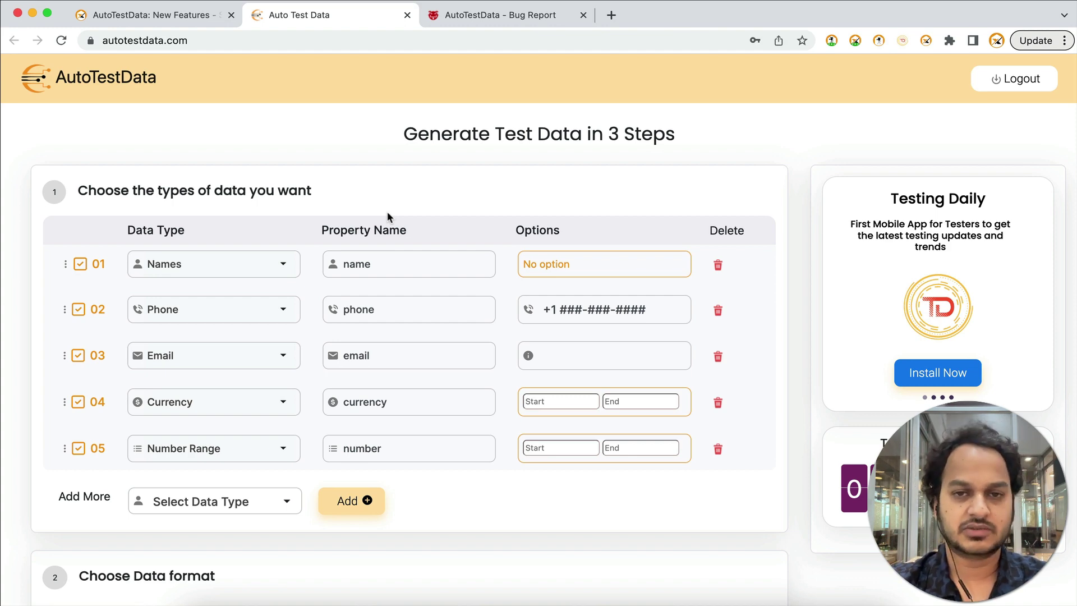
{"action": "scroll", "coordinate": [388, 217], "scroll_direction": "down", "scroll_amount": 10}
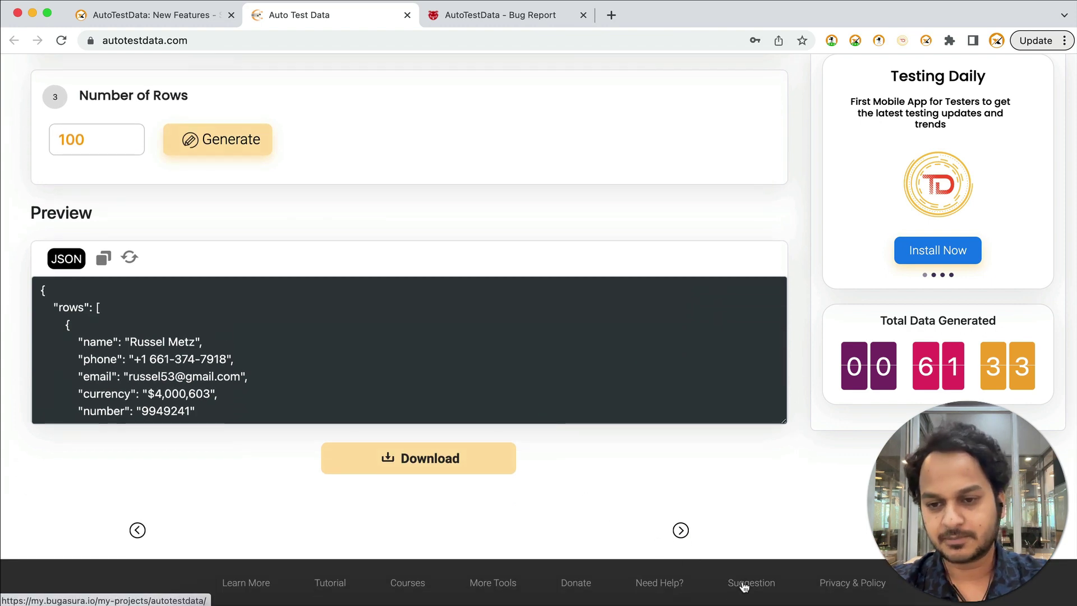
Step: Switch back to the AutoTestData new features page and view the feature list from its beginning
{"action": "scroll", "coordinate": [738, 306], "scroll_direction": "up", "scroll_amount": 10}
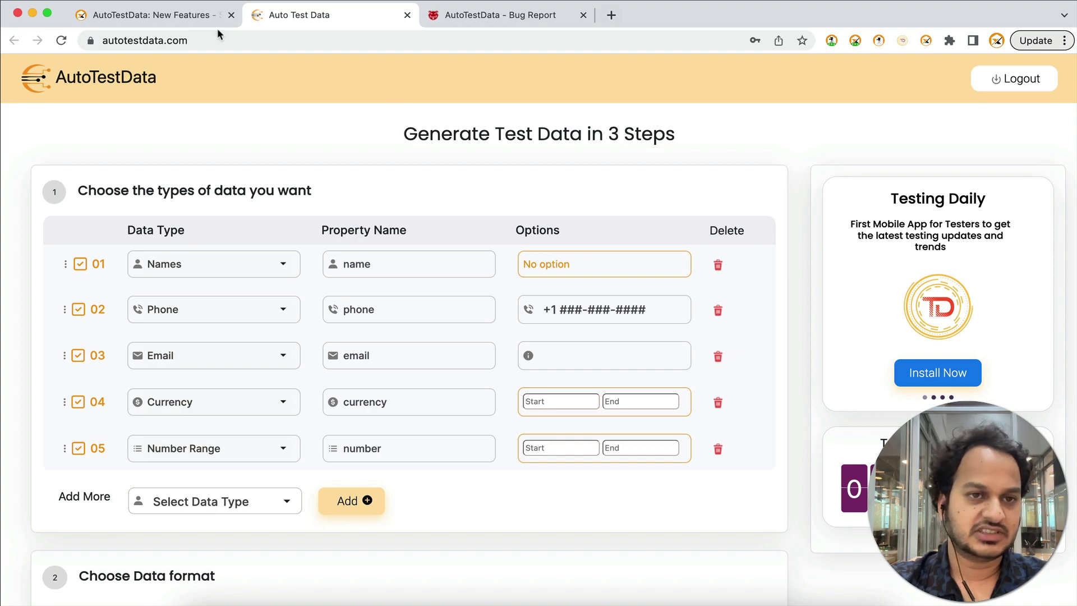
{"action": "left_click", "coordinate": [192, 17]}
{"action": "scroll", "coordinate": [313, 252], "scroll_direction": "up", "scroll_amount": 5}
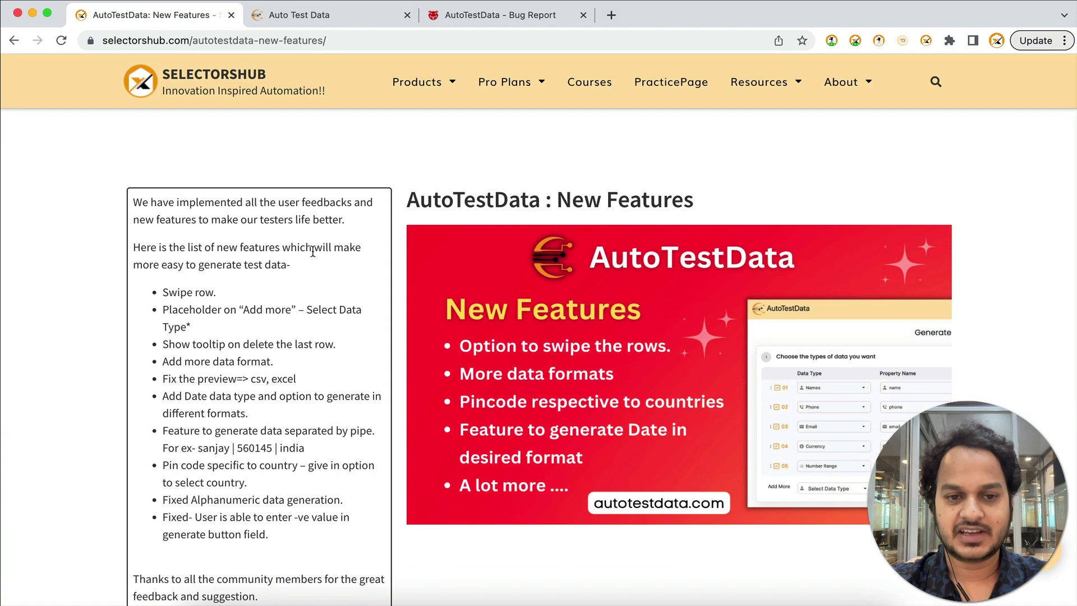